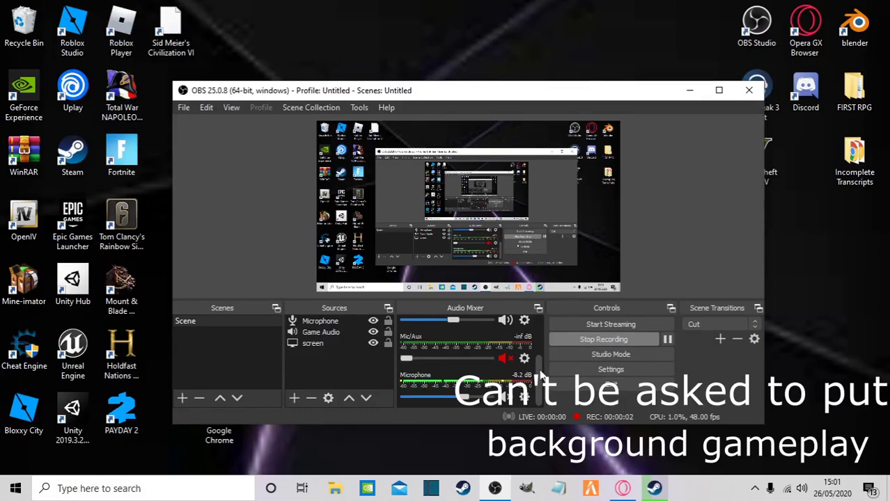
Minimize the OBS Studio recorder so the Windows desktop icons are visible.
left_click(691, 91)
left_click_drag(361, 166, 362, 422)
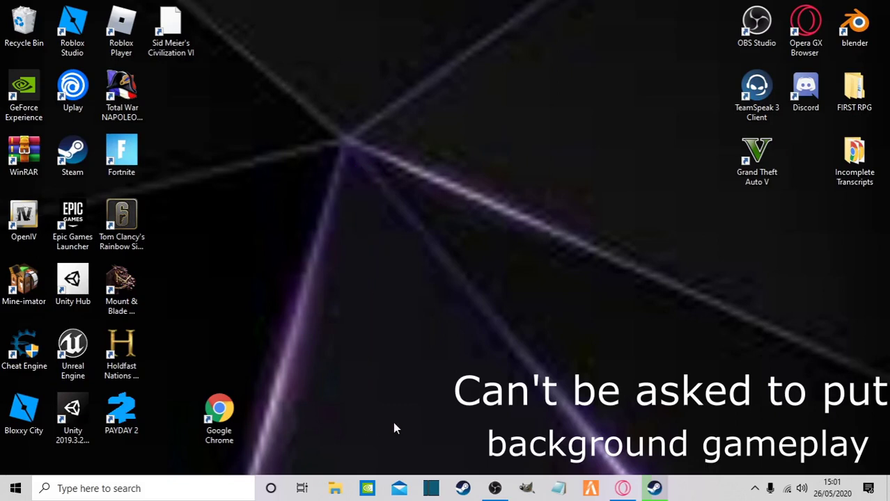
Download ModdingDLCPackV 1.2.zip from the Modding DLC Pack V page on LCPDFR.com.
left_click_drag(511, 395, 331, 170)
left_click_drag(361, 102, 361, 458)
left_click_drag(373, 177, 536, 267)
left_click(625, 488)
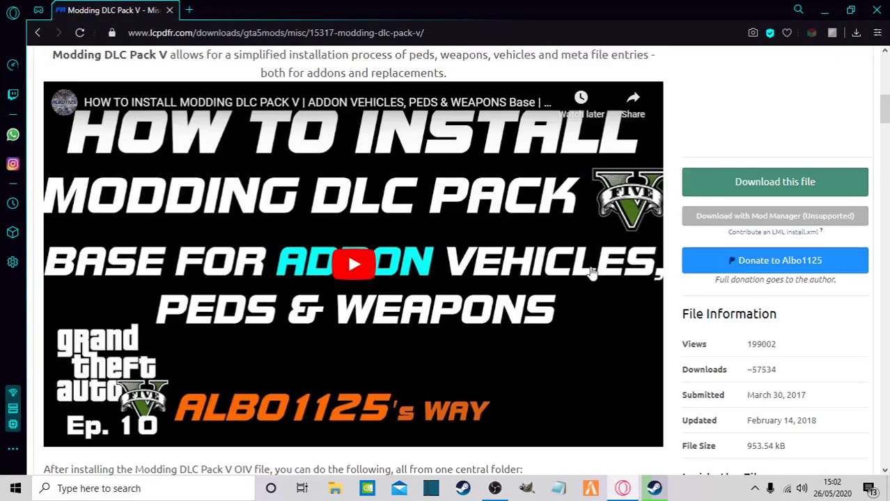
scroll(234, 81, "up", 10)
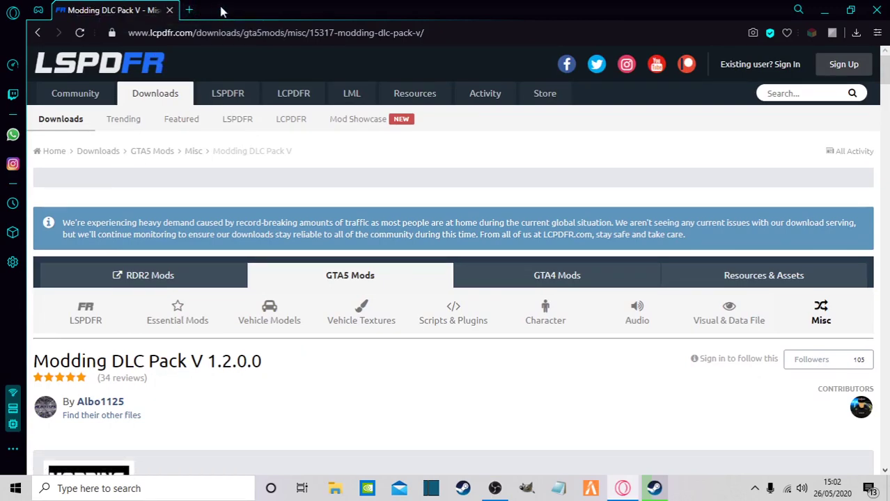
scroll(165, 212, "down", 3)
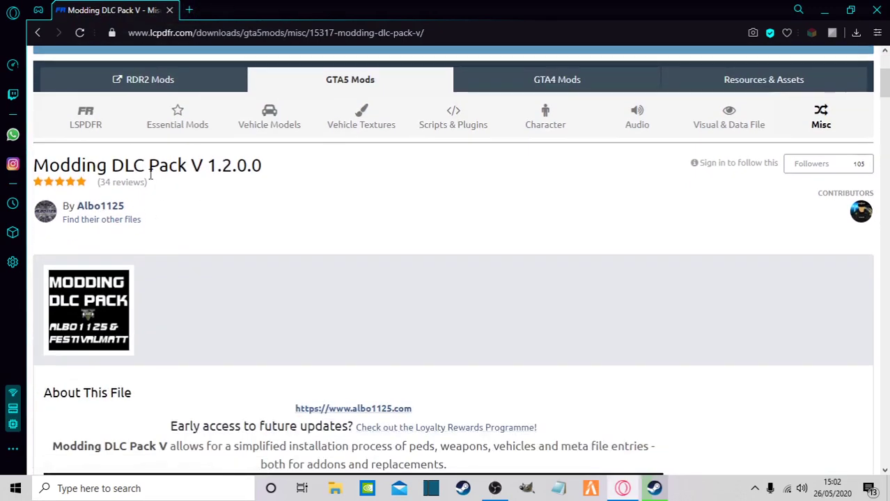
scroll(152, 175, "down", 6)
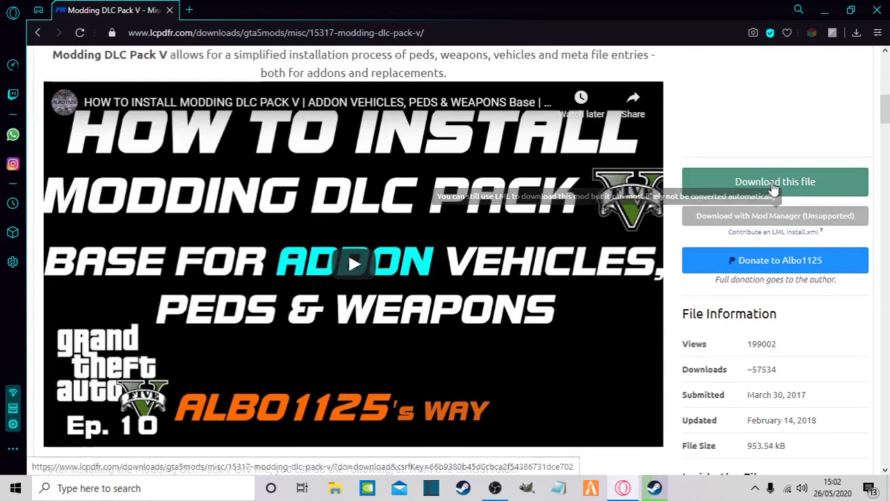
left_click(774, 183)
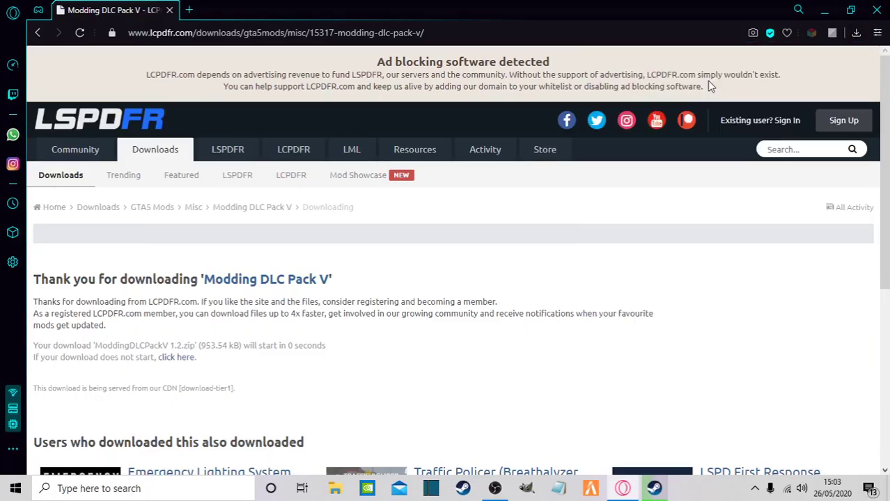
Dismiss WinRAR's licence reminder and drag ModdingDLCPackV.oiv from the archive onto the desktop.
left_click(823, 9)
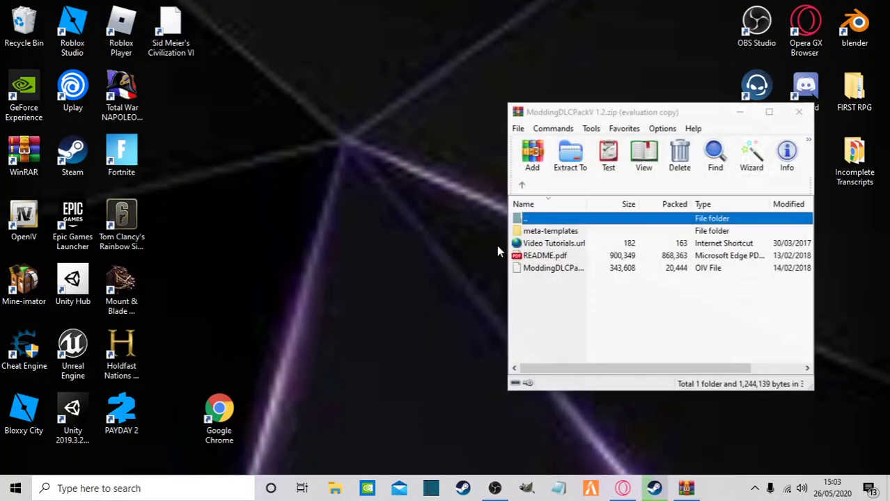
left_click(26, 221)
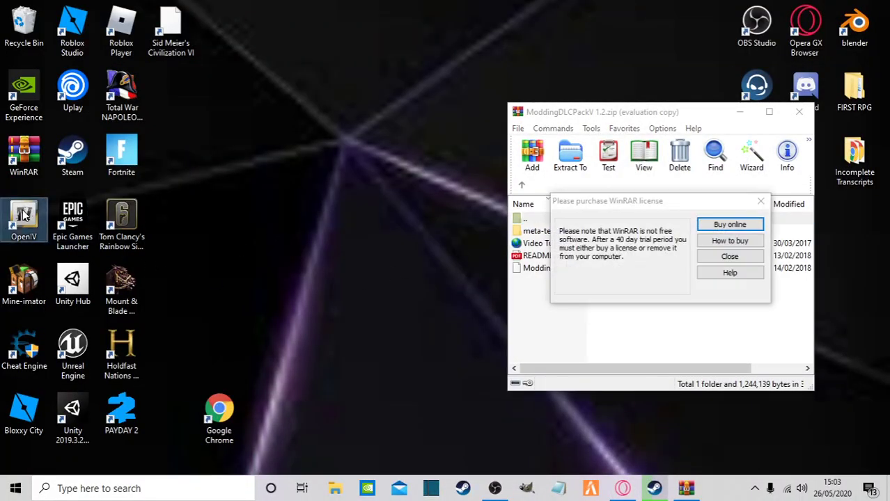
left_click(760, 203)
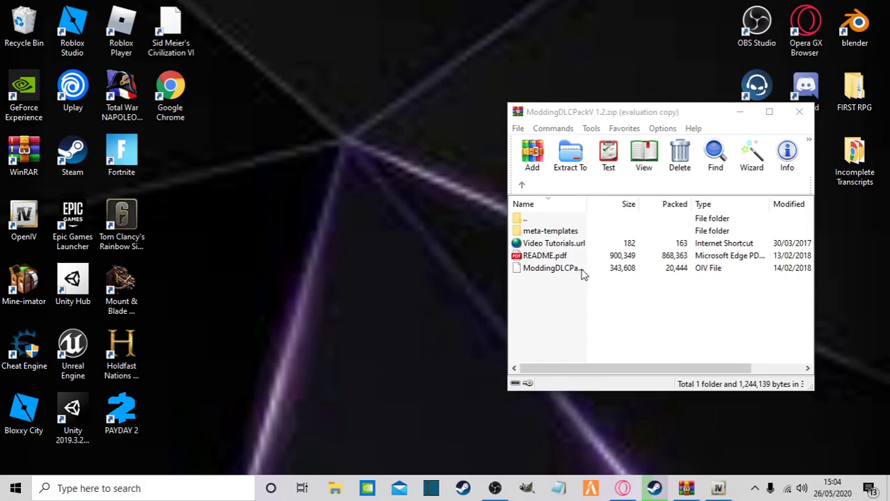
left_click(583, 291)
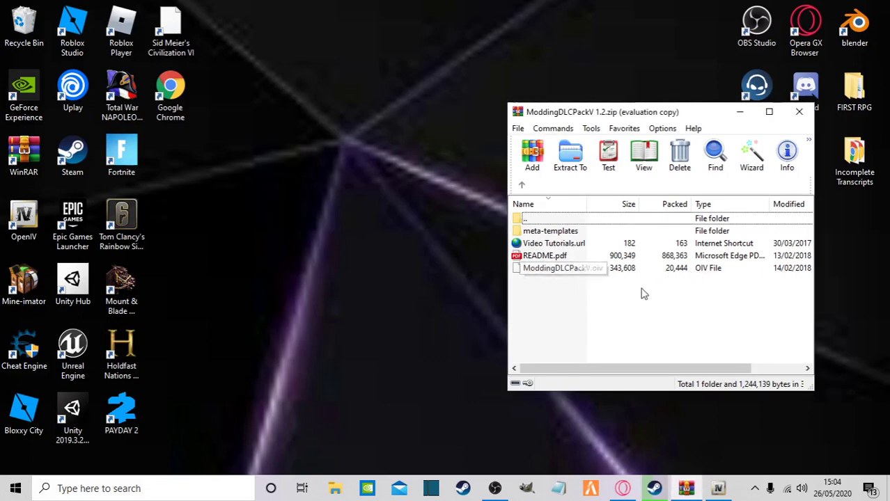
left_click(574, 268)
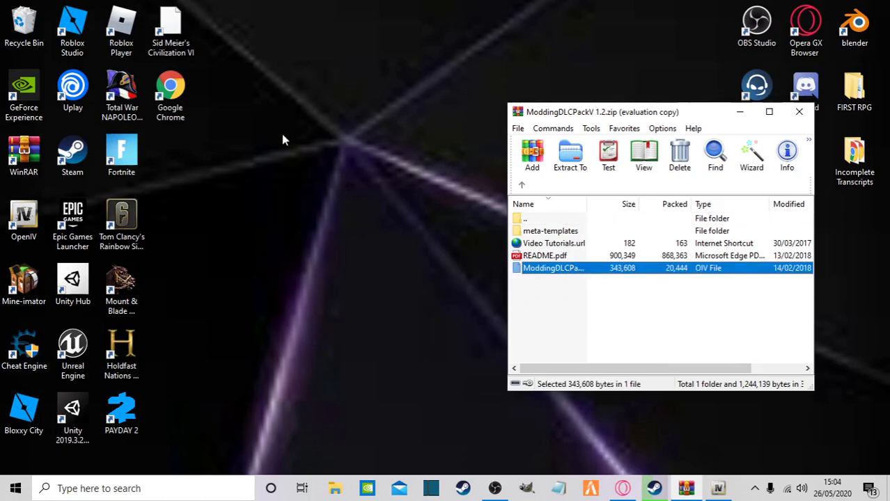
left_click_drag(574, 268, 281, 139)
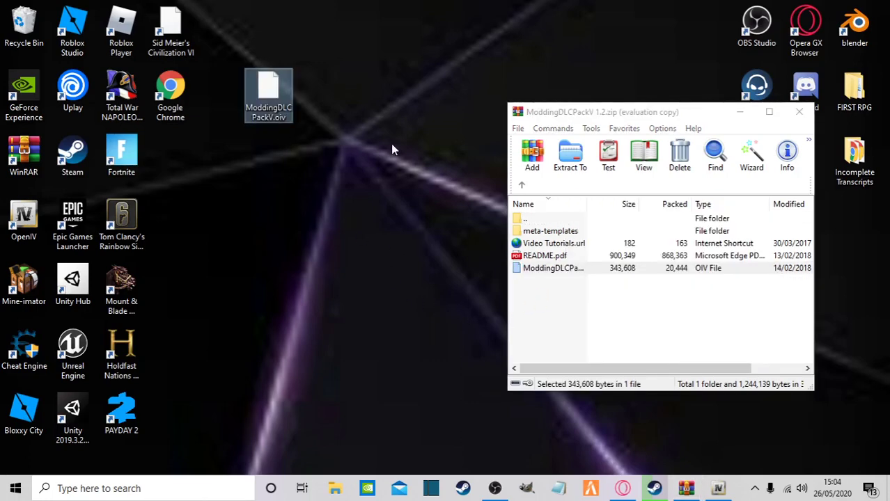
Close the archive and switch OpenIV's GTA V folder into Edit mode.
left_click(799, 111)
left_click(686, 488)
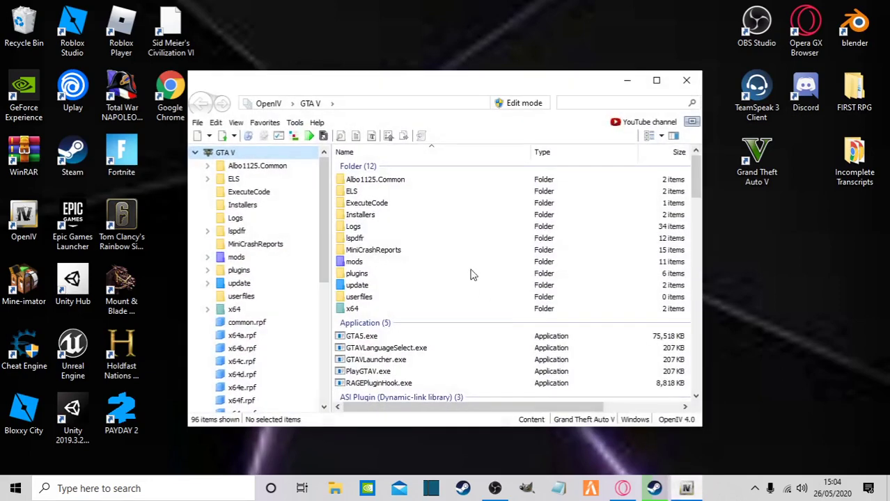
left_click_drag(373, 94, 420, 131)
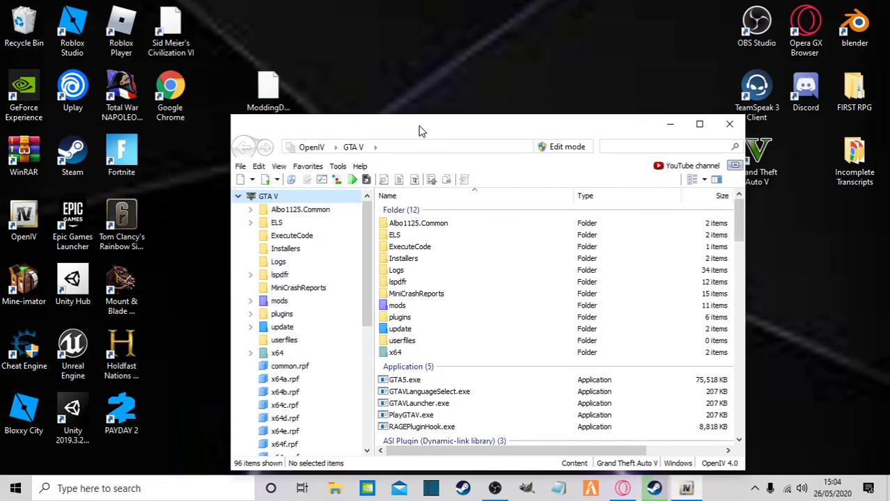
left_click(560, 148)
left_click(488, 289)
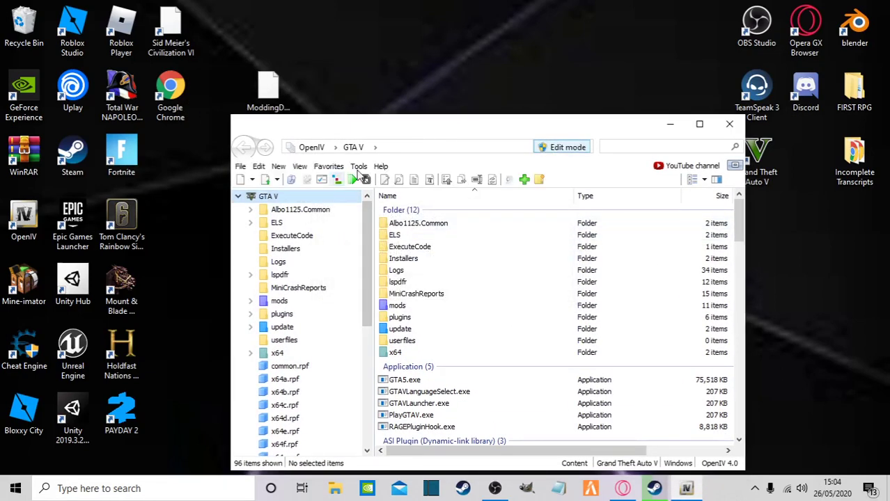
Load ModdingDLCPackV.oiv into the Package Installer, then cancel at the install-location prompt.
left_click(359, 167)
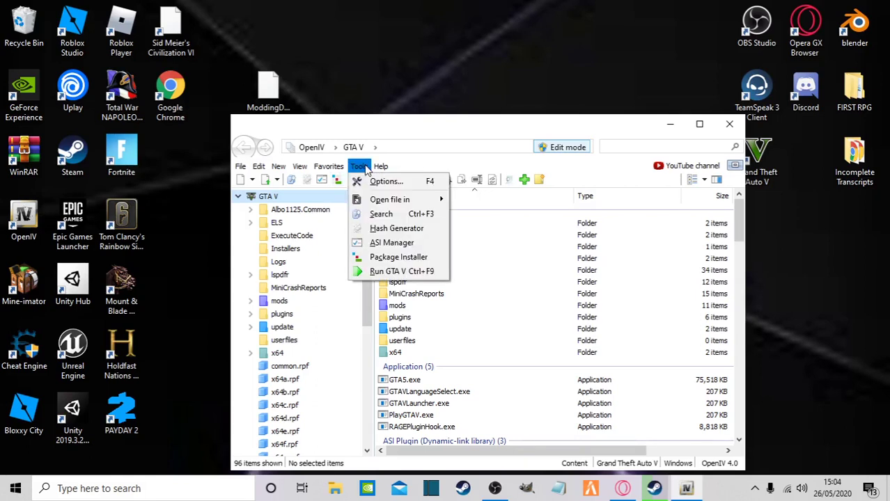
left_click(390, 257)
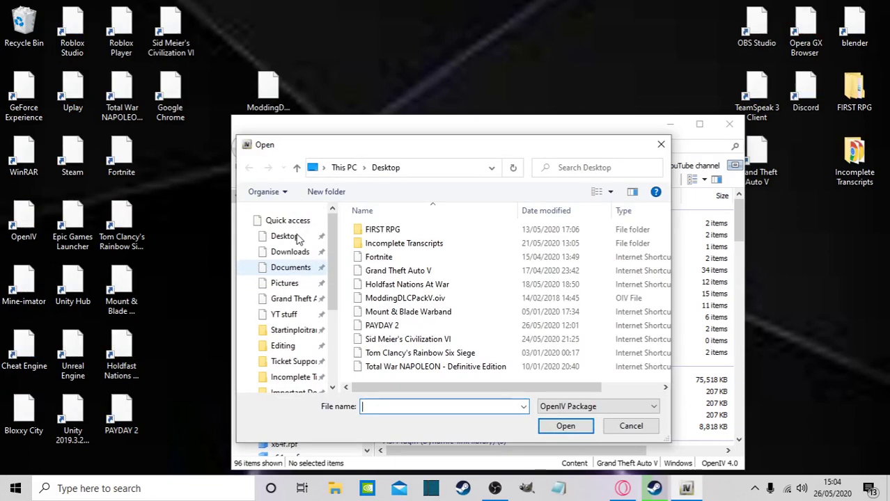
left_click(297, 238)
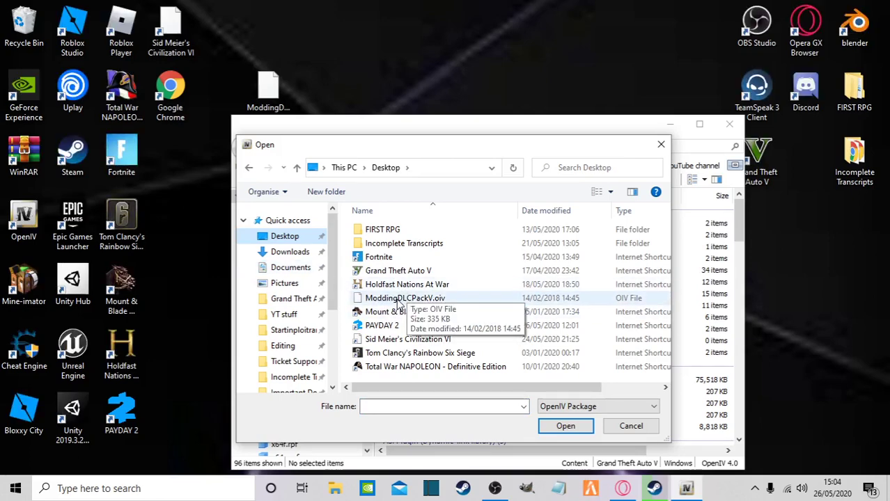
double_click(395, 301)
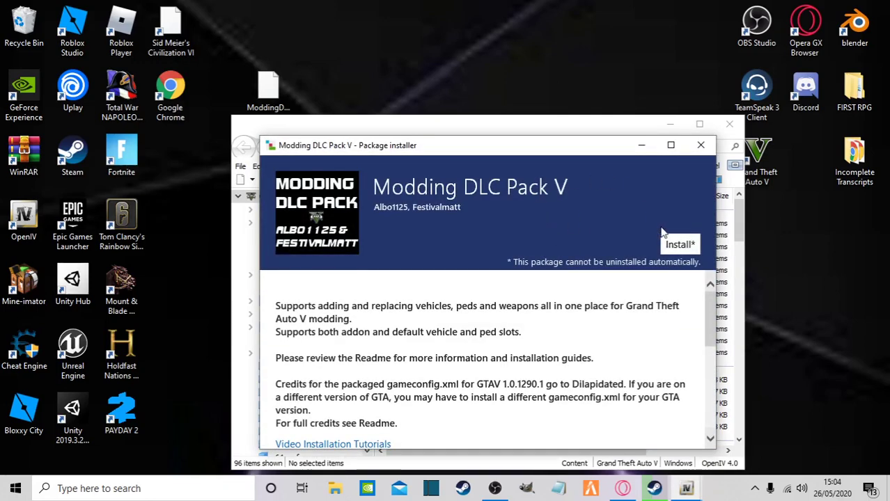
left_click(674, 243)
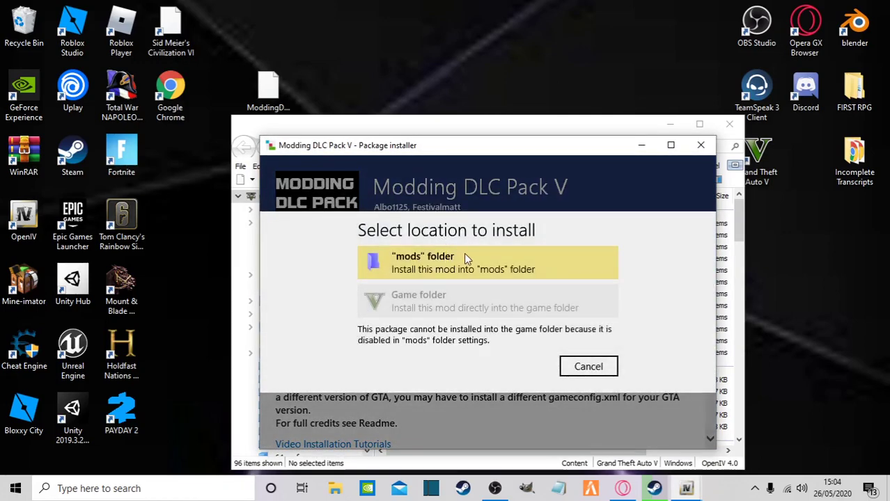
left_click(588, 366)
left_click(700, 145)
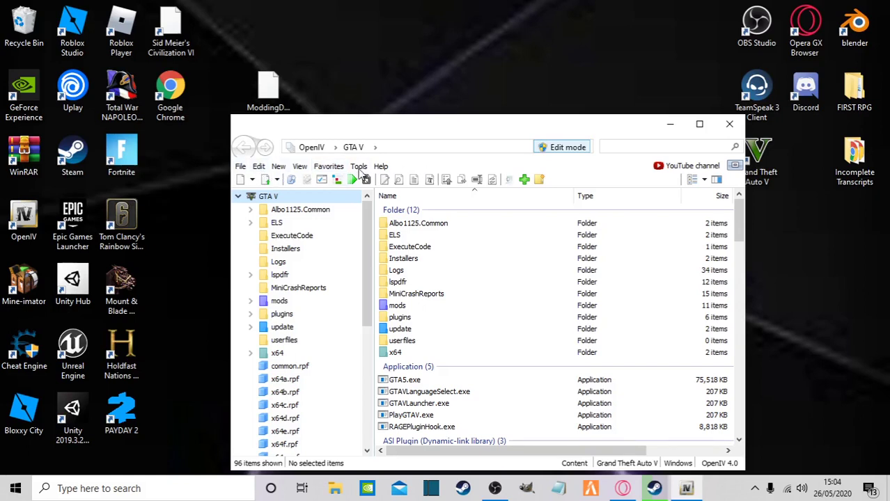
Install the openCamera plugin through OpenIV's ASI Manager.
left_click(359, 167)
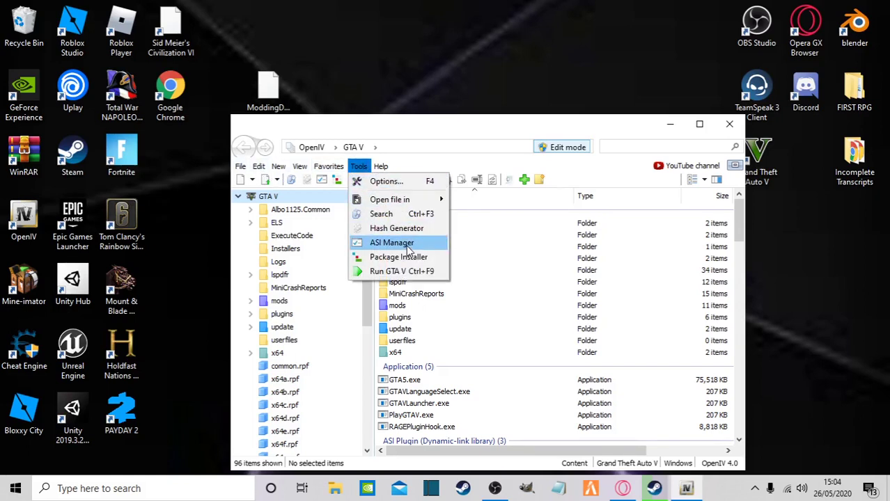
left_click(408, 248)
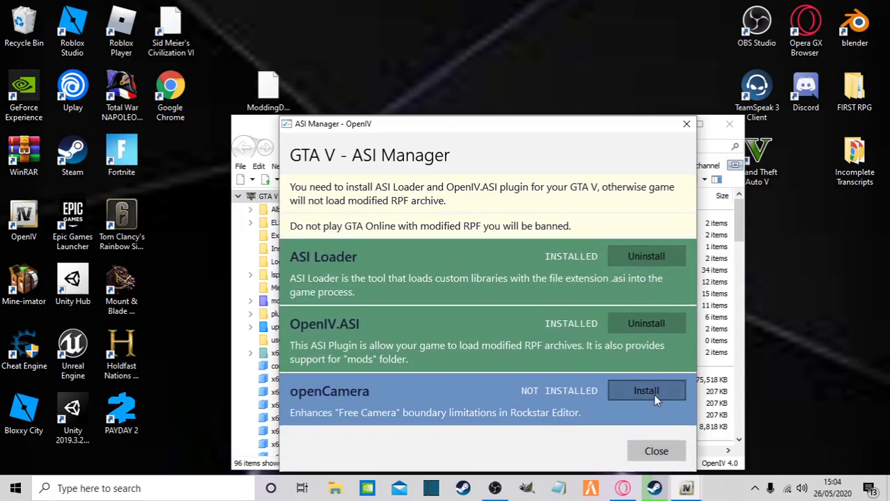
left_click(646, 391)
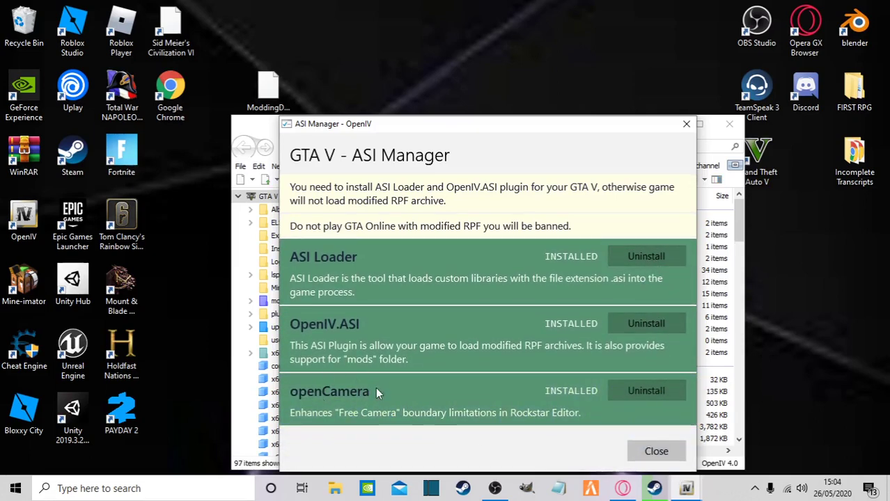
left_click(657, 451)
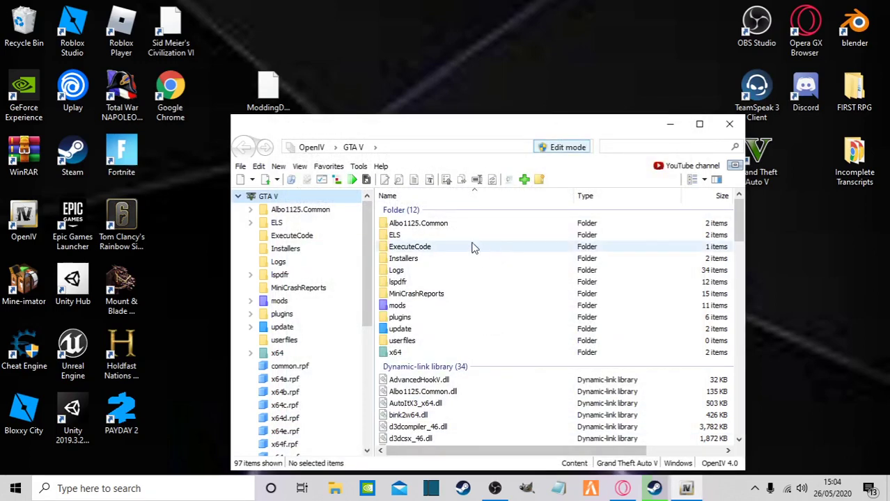
Navigate to mods/update/x64/dlcpacks/MODDING/dlc.rpf/x64 in OpenIV.
left_click(670, 127)
left_click_drag(359, 133, 418, 333)
left_click(686, 488)
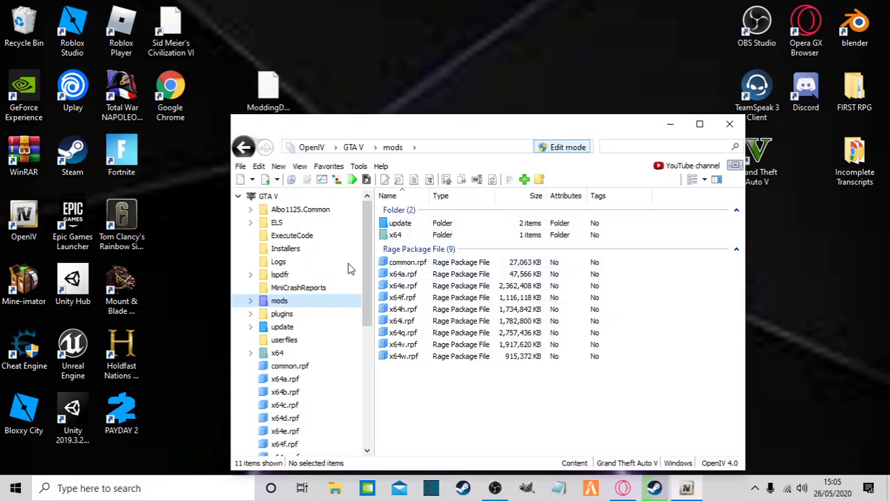
double_click(400, 223)
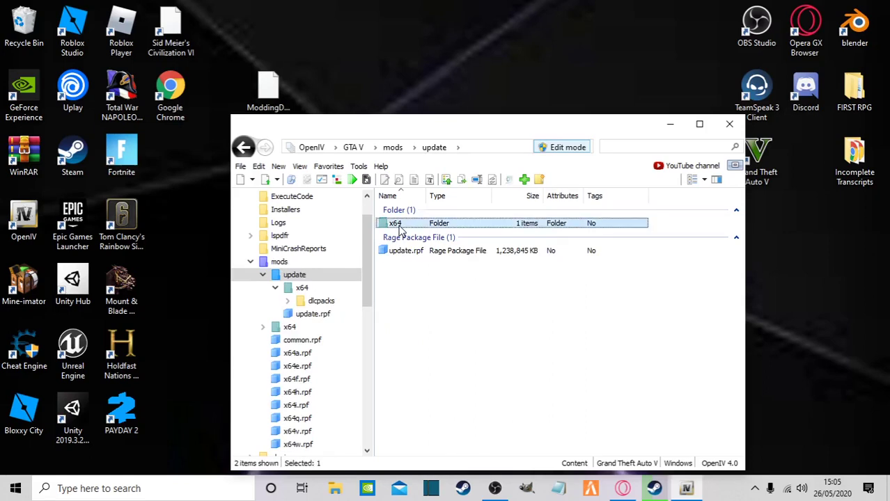
double_click(395, 224)
double_click(400, 224)
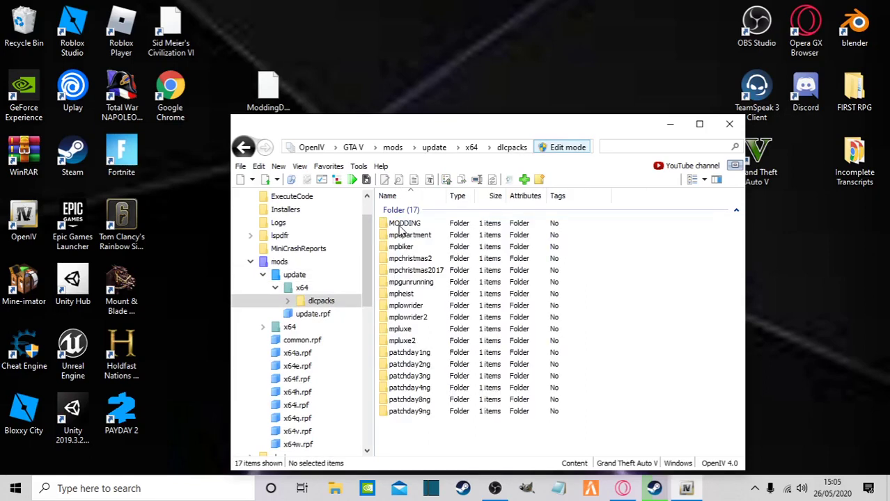
double_click(400, 224)
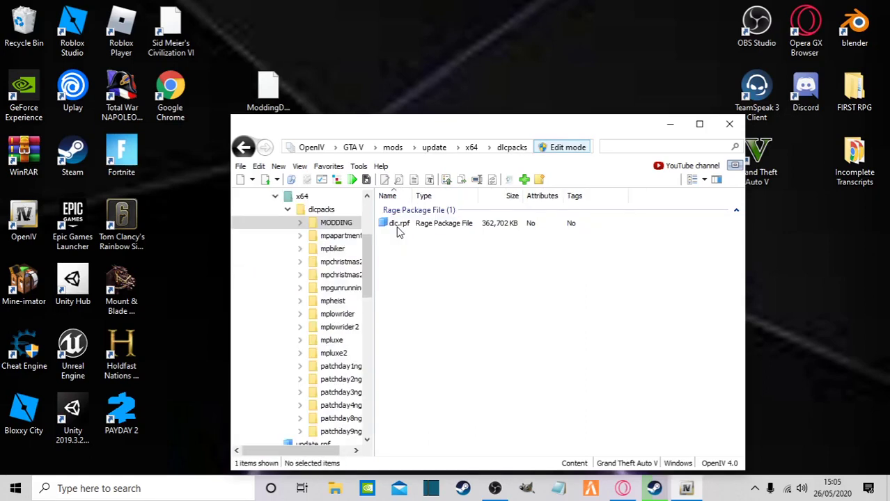
double_click(397, 226)
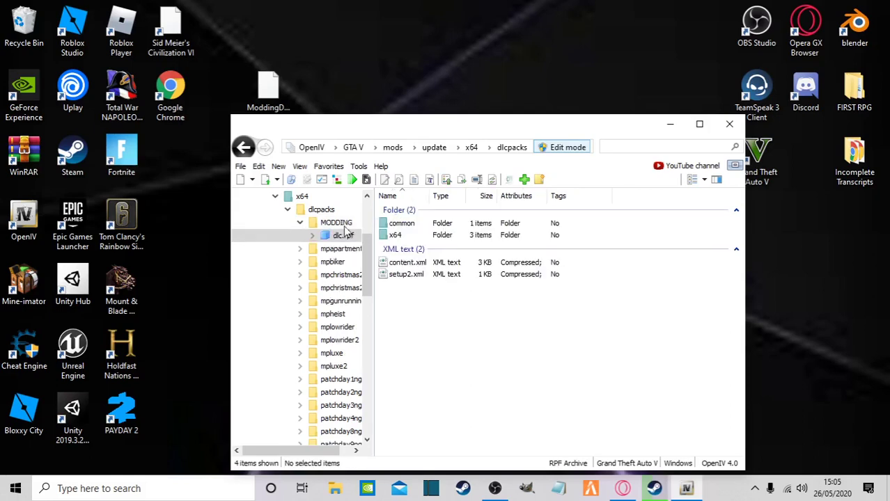
double_click(406, 236)
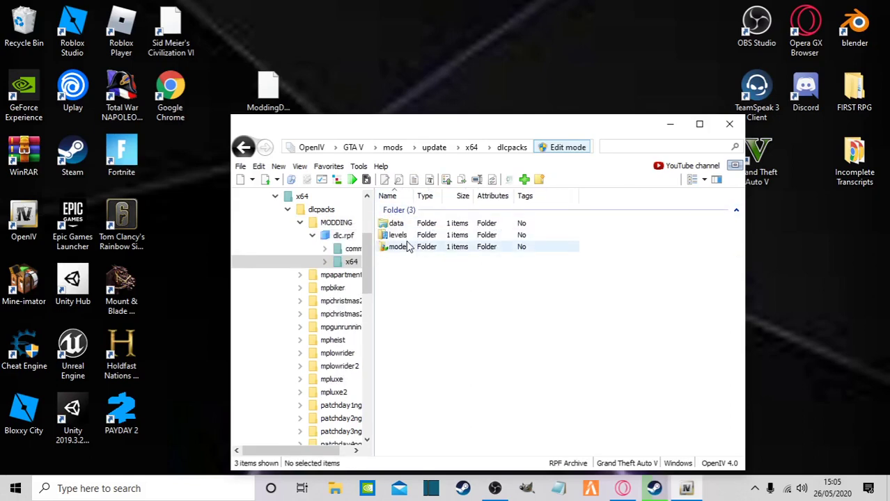
Inspect the eight files in levels/gta5/vehicles/vehicles.rpf, then return to x64.
left_click_drag(447, 290, 400, 237)
left_click(498, 264)
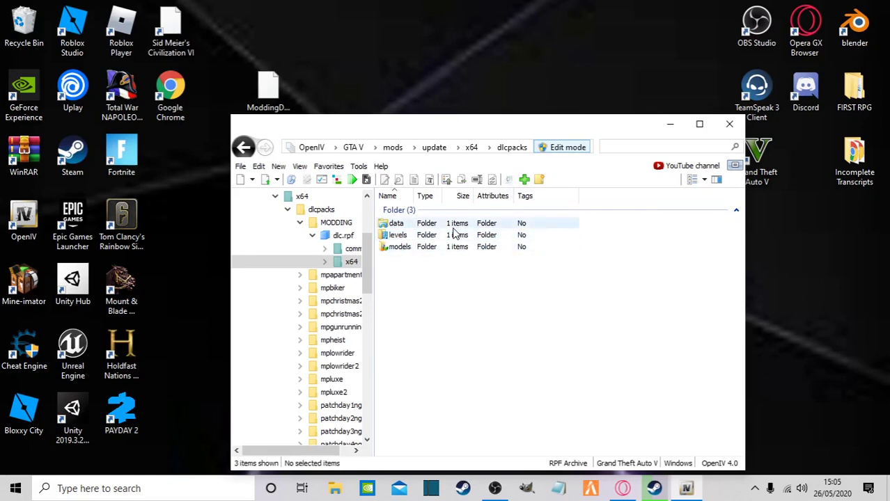
double_click(401, 235)
double_click(409, 224)
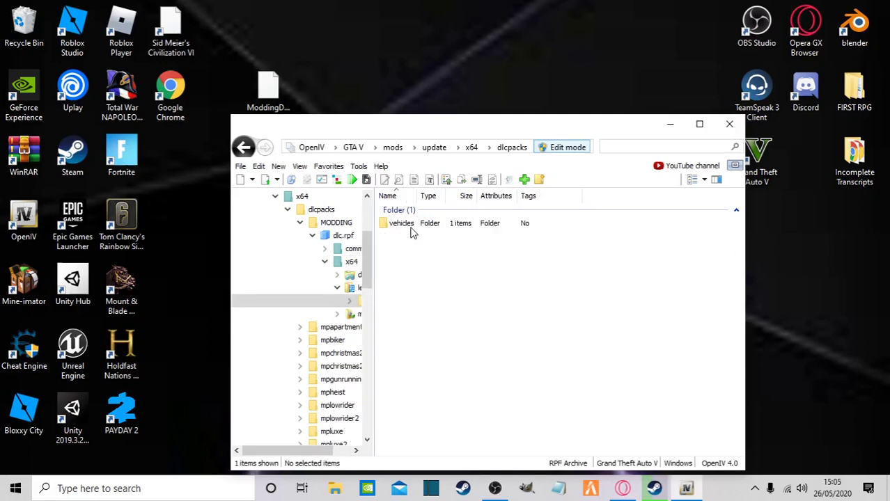
double_click(409, 223)
double_click(409, 224)
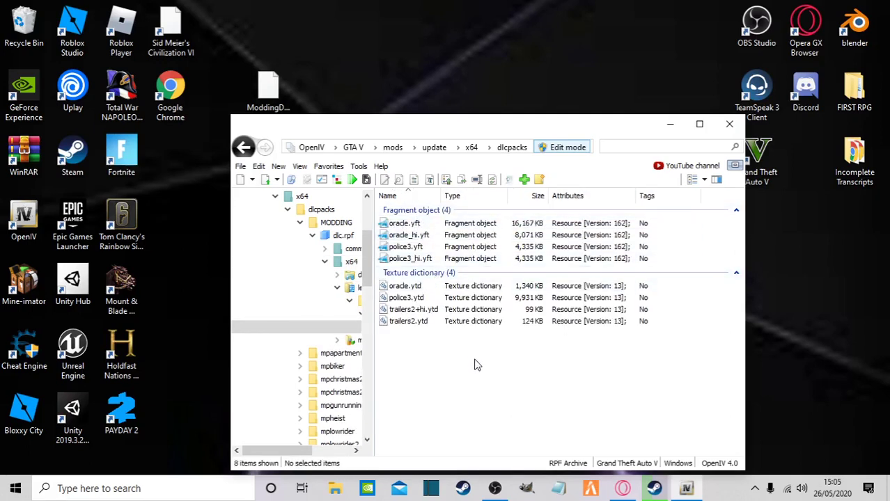
left_click_drag(477, 365, 387, 220)
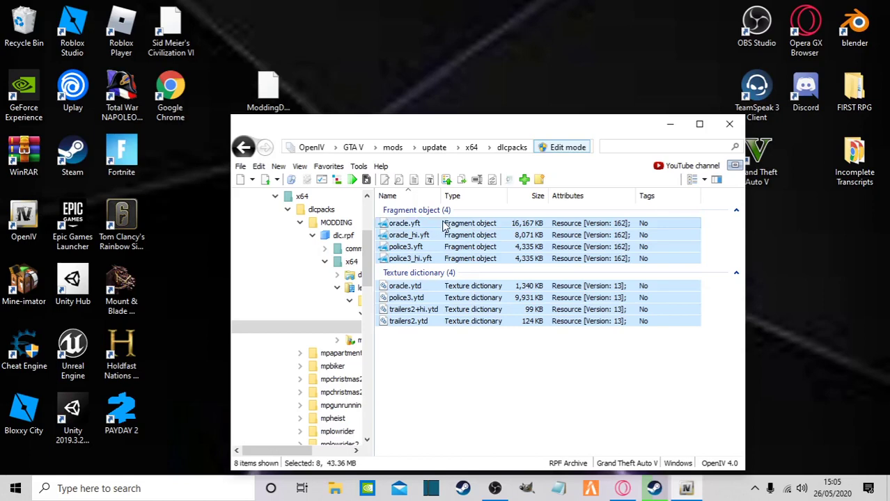
left_click(242, 148)
left_click(238, 144)
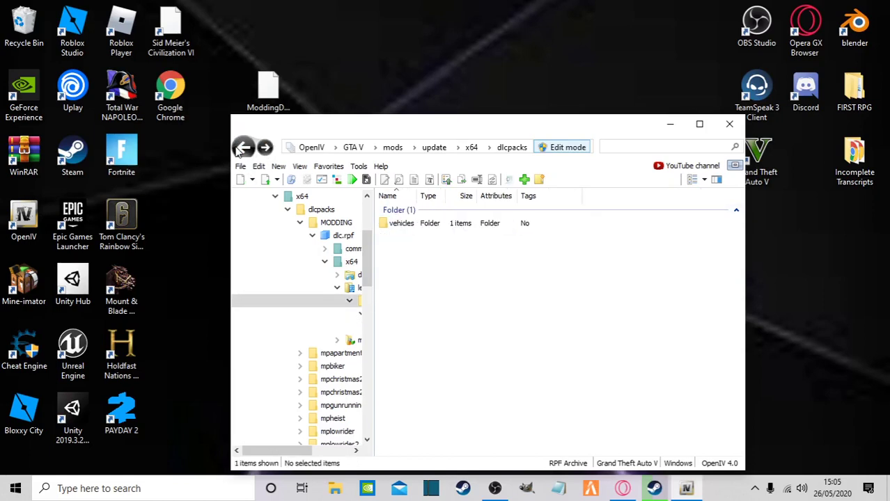
left_click(240, 149)
left_click(240, 149)
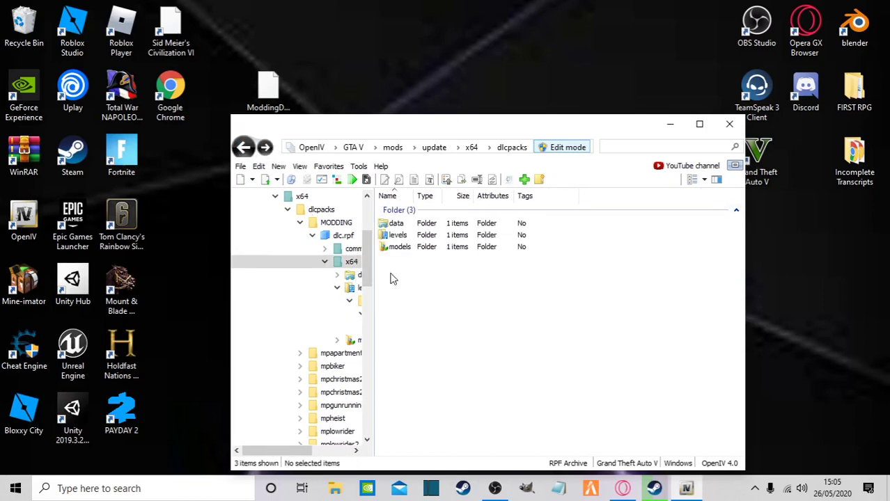
Open models/cdimages and inspect componentpeds.rpf, componentpeds_p.rpf and weapons.rpf.
double_click(429, 248)
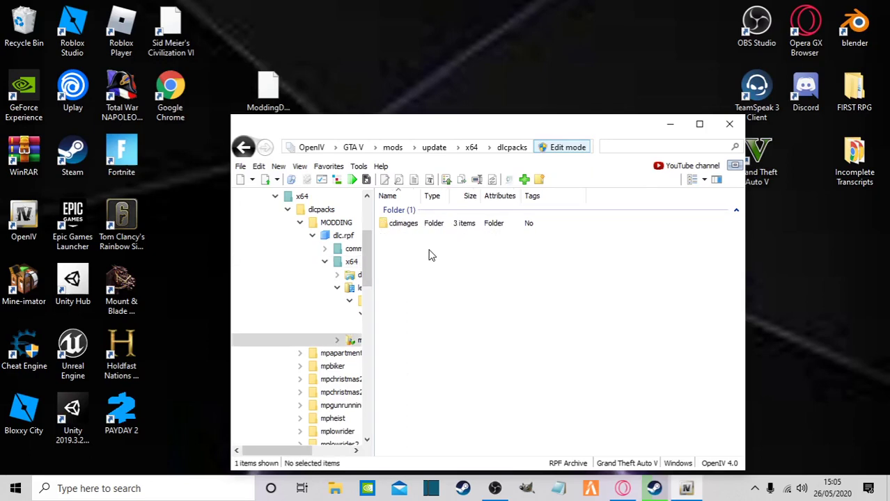
left_click(412, 224)
double_click(412, 224)
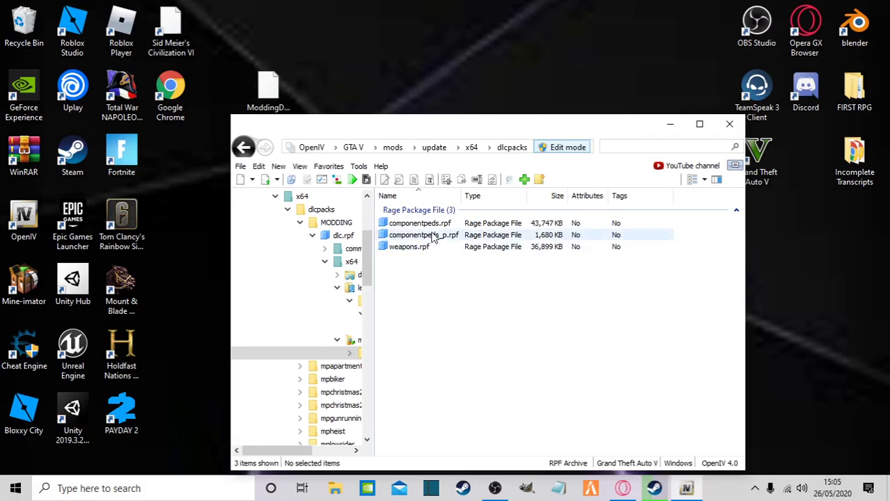
double_click(431, 224)
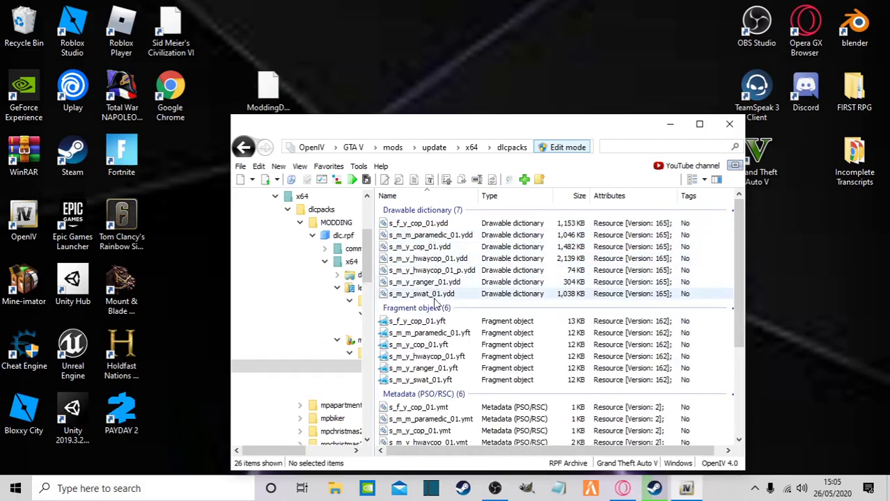
left_click(243, 148)
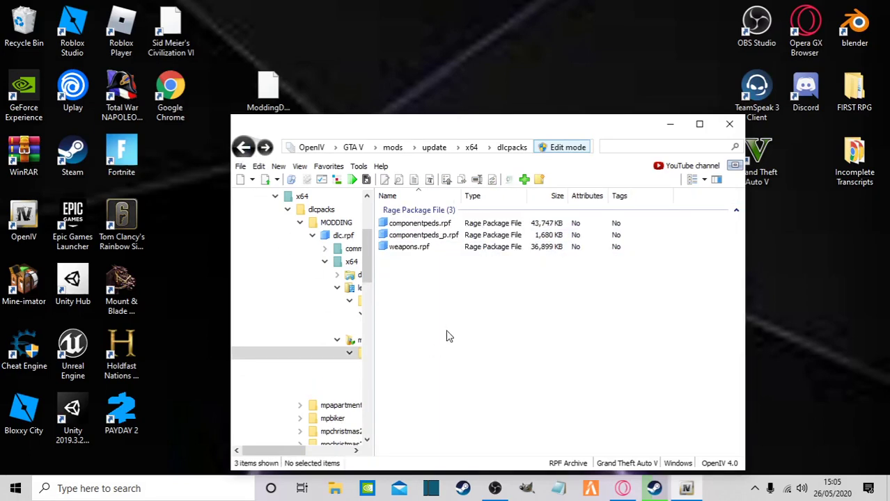
double_click(415, 237)
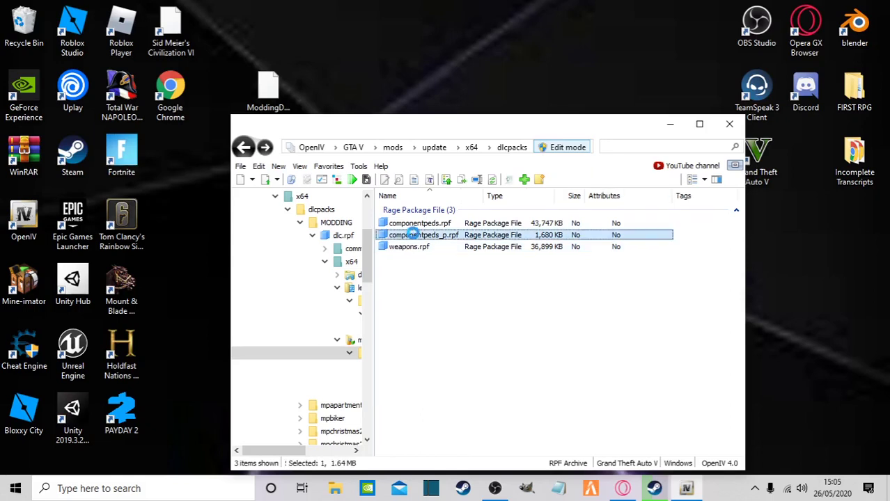
left_click_drag(457, 409, 436, 244)
key("BackSpace")
double_click(422, 249)
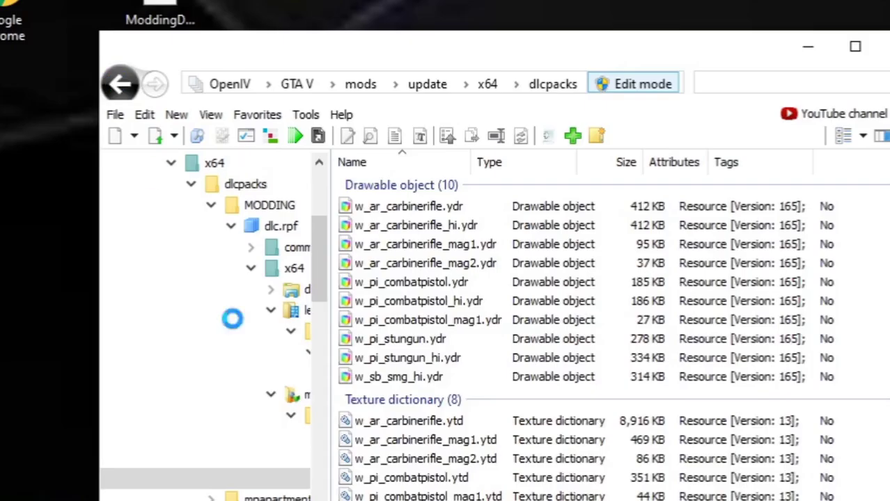
left_click(243, 146)
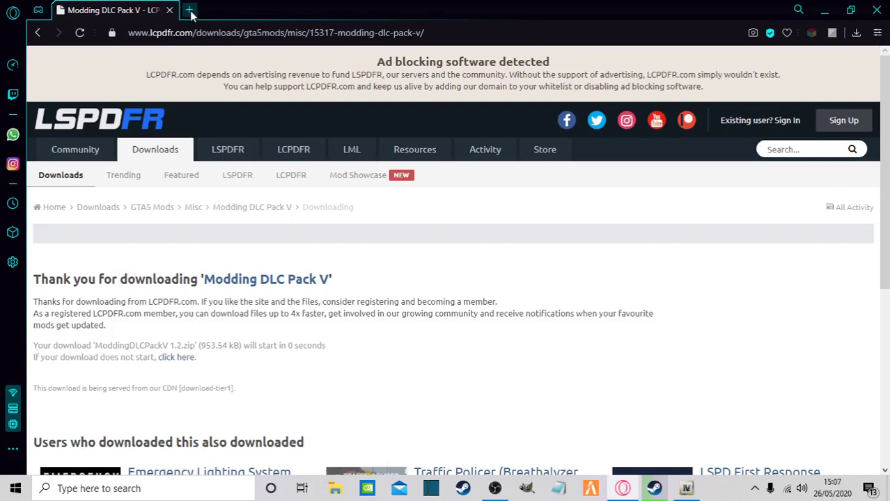
Search 'British ped model for lspdfr' and open the downloaded British police officer v.2.0 archive.
left_click(189, 10)
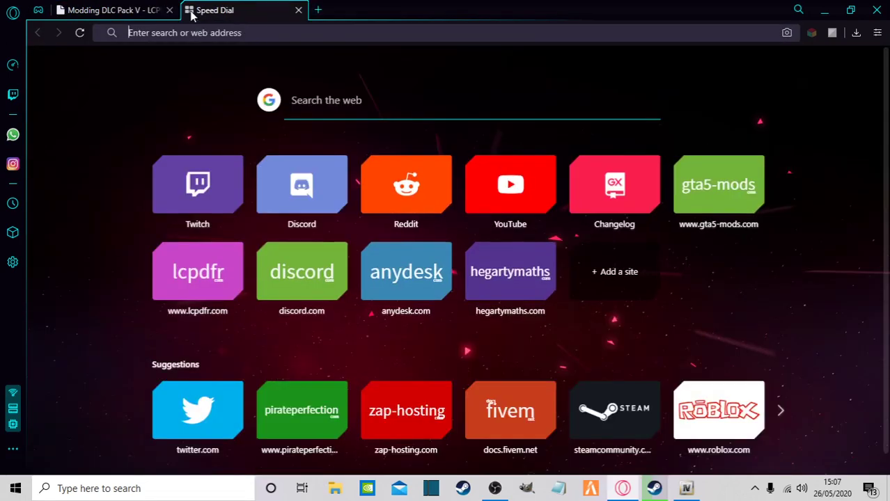
type("British ")
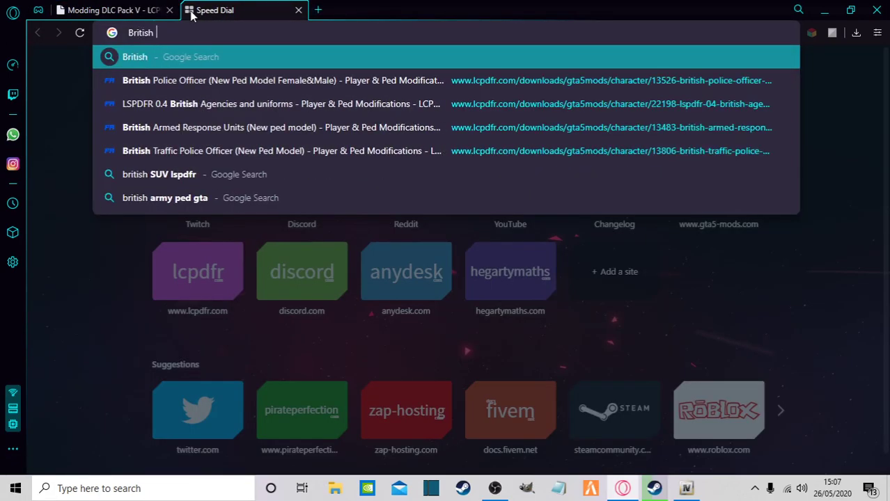
type("ped model")
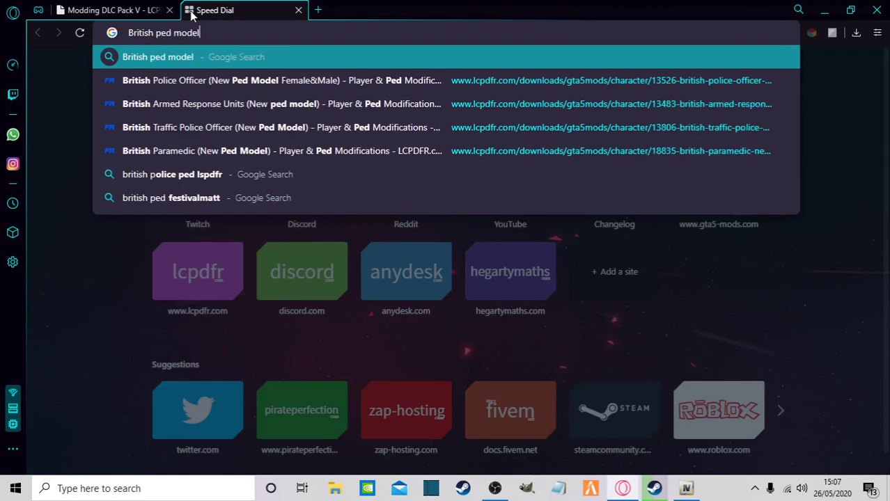
type(" for lspdfr")
key("Return")
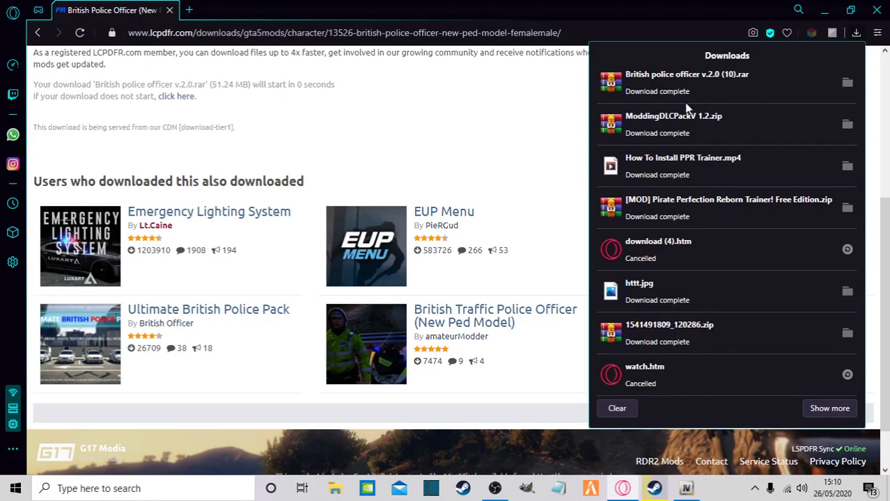
left_click(686, 90)
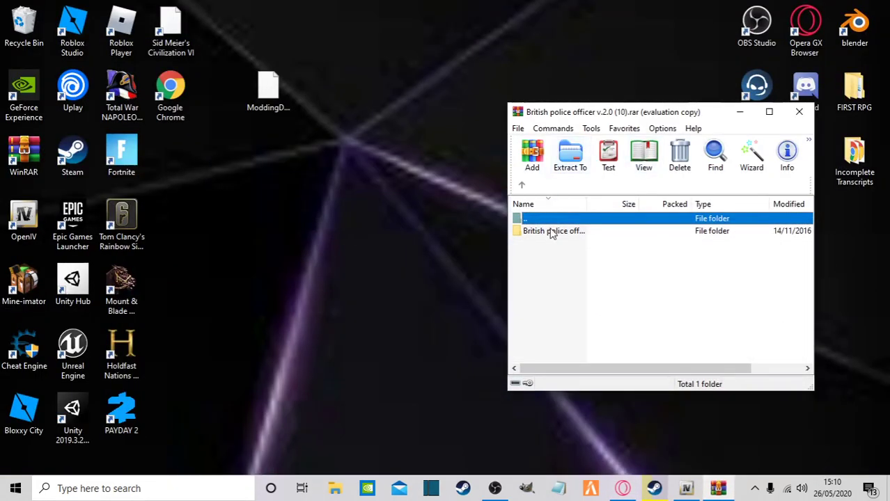
Place the British police archive beside OpenIV and browse to Male > Ped model.
left_click(550, 231)
left_click(686, 489)
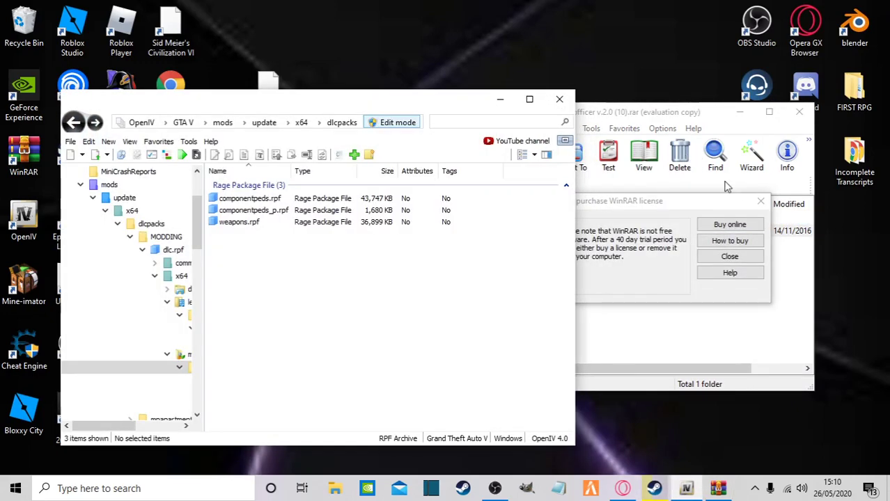
left_click(757, 202)
left_click(760, 201)
left_click_drag(677, 94, 791, 108)
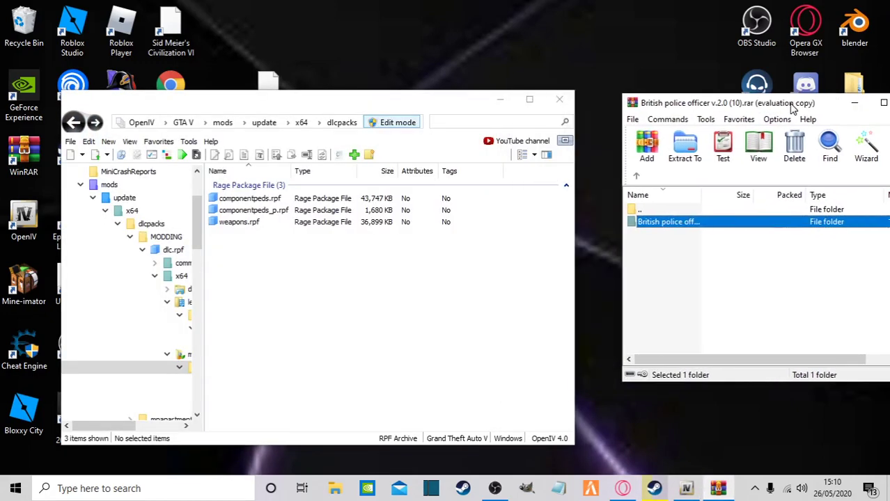
double_click(700, 222)
left_click_drag(649, 251, 681, 285)
left_click(693, 285)
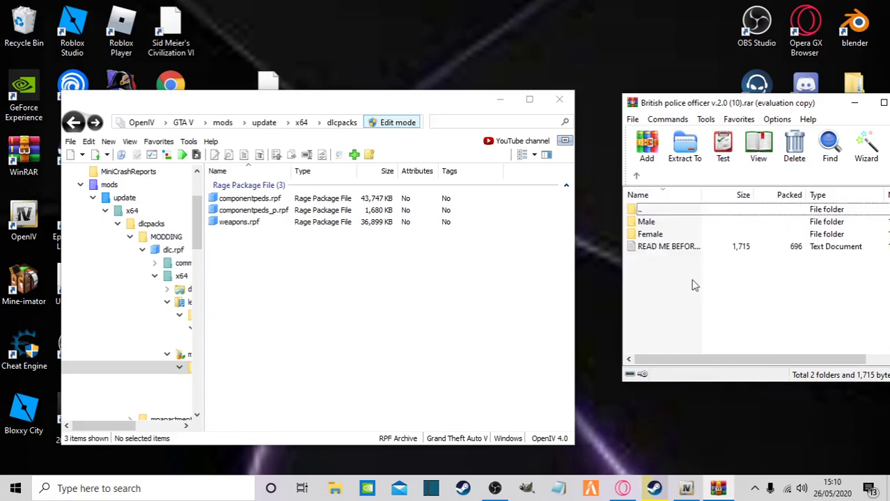
double_click(653, 224)
left_click(654, 274)
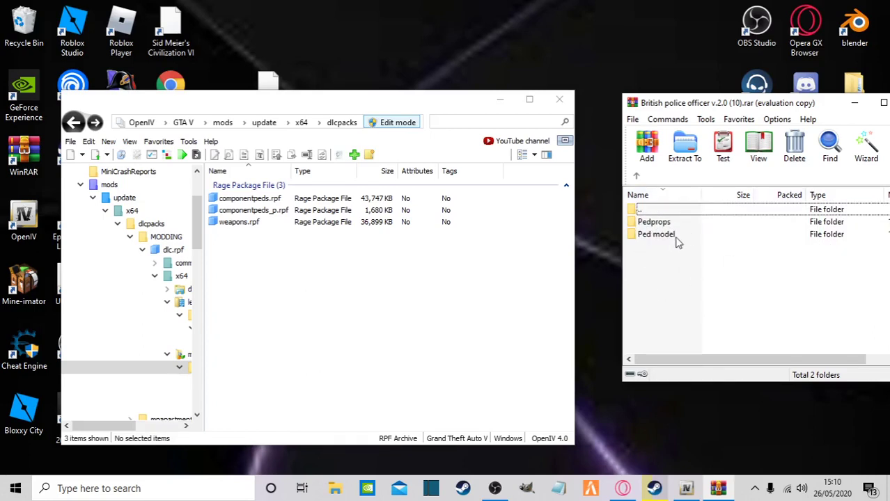
double_click(657, 235)
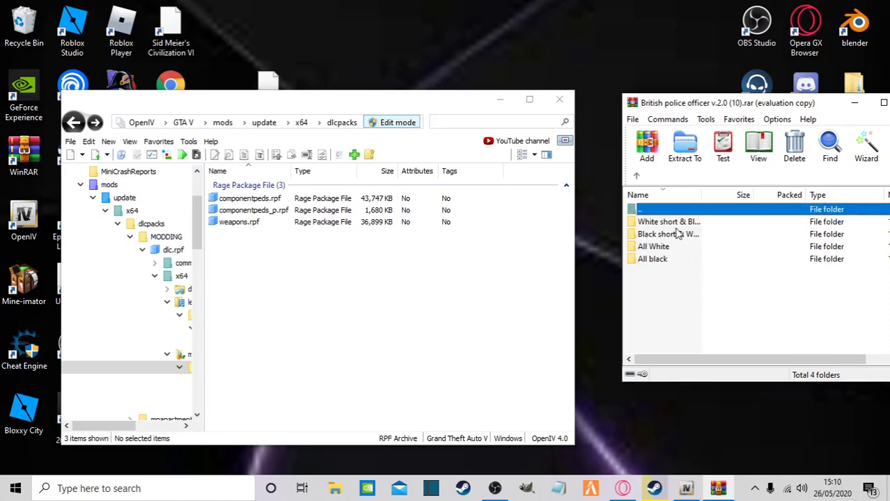
Copy the four All White s_m_y_cop_01 files into componentpeds.rpf and select s_m_y_cop_01.ydd.
left_click_drag(681, 303, 668, 223)
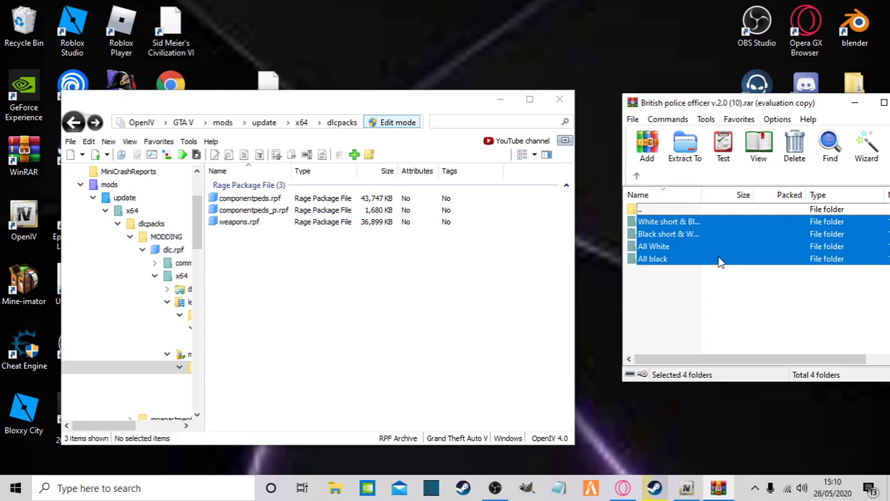
left_click_drag(719, 262, 498, 202)
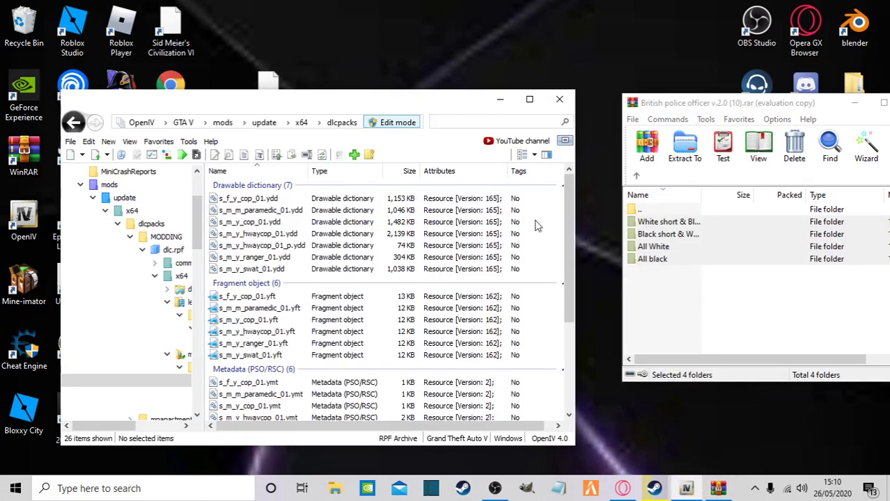
left_click_drag(763, 299, 707, 288)
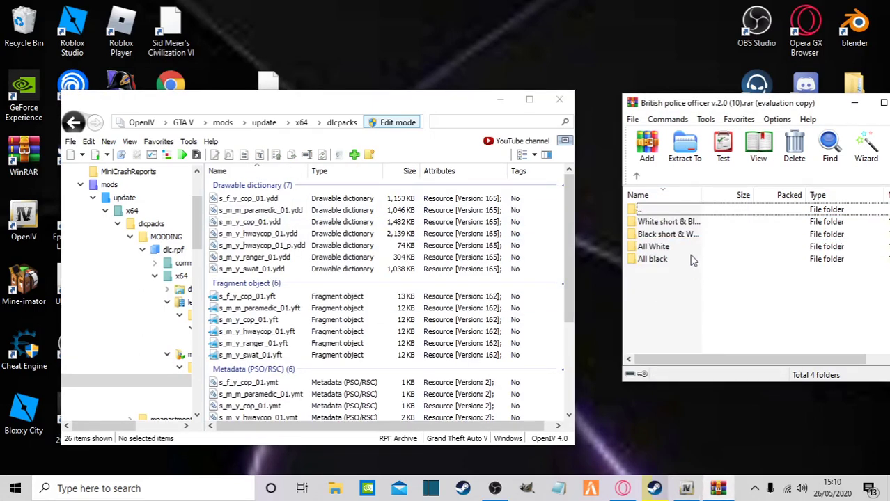
double_click(669, 235)
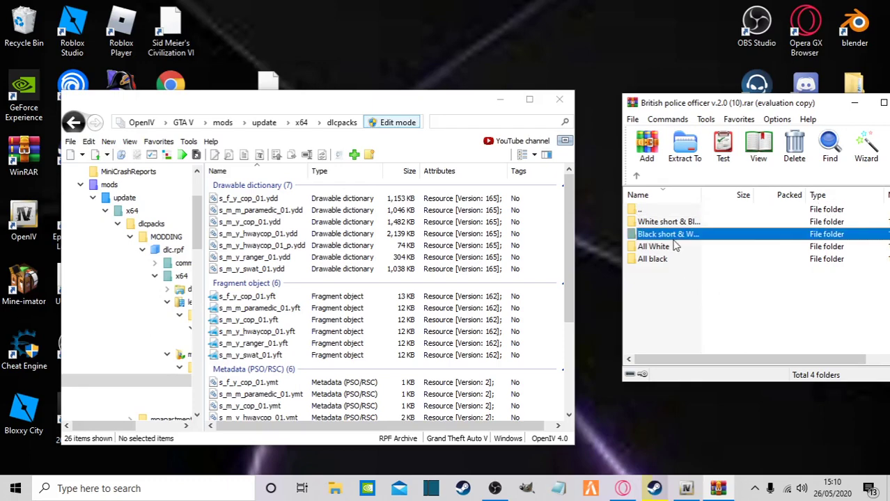
left_click(635, 177)
double_click(662, 234)
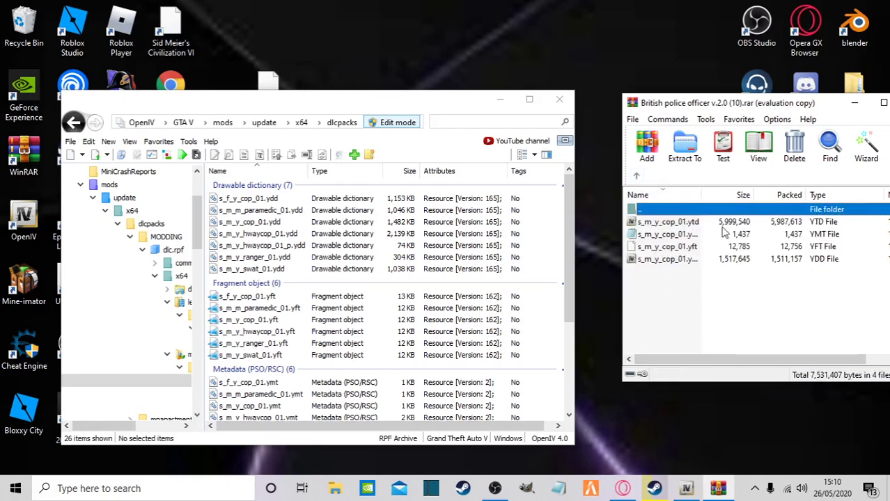
left_click_drag(738, 291, 727, 241)
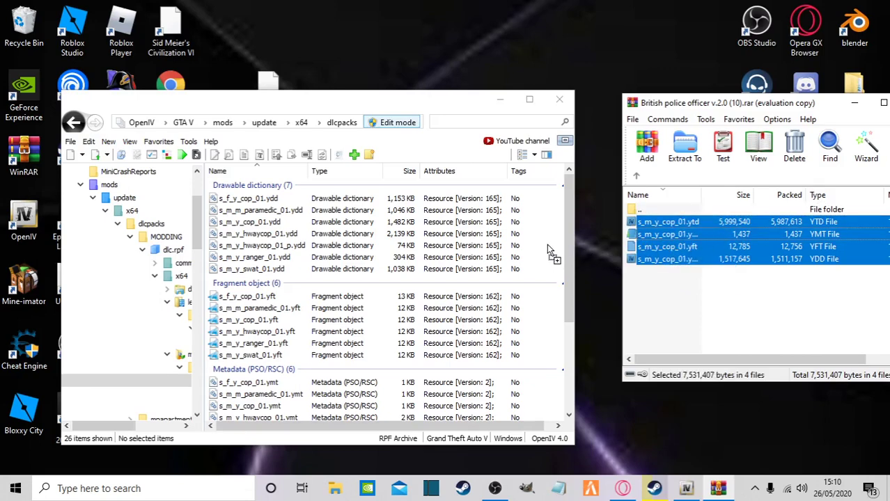
left_click_drag(549, 242, 549, 240)
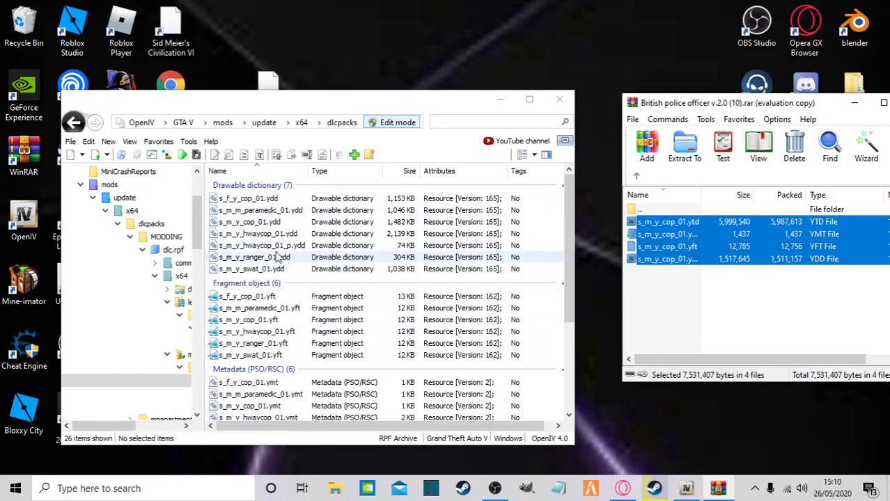
left_click(277, 223)
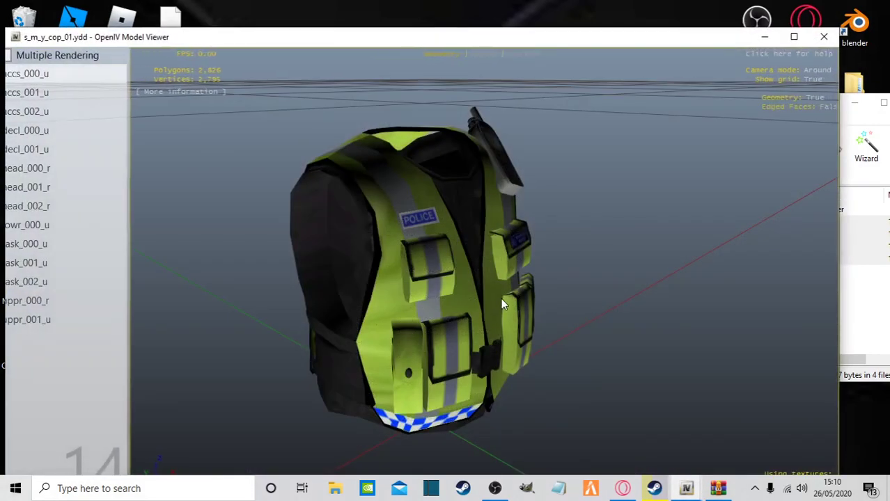
Preview the cop model's uppr shirt components, including the long-sleeve shirt with tie.
left_click(55, 93)
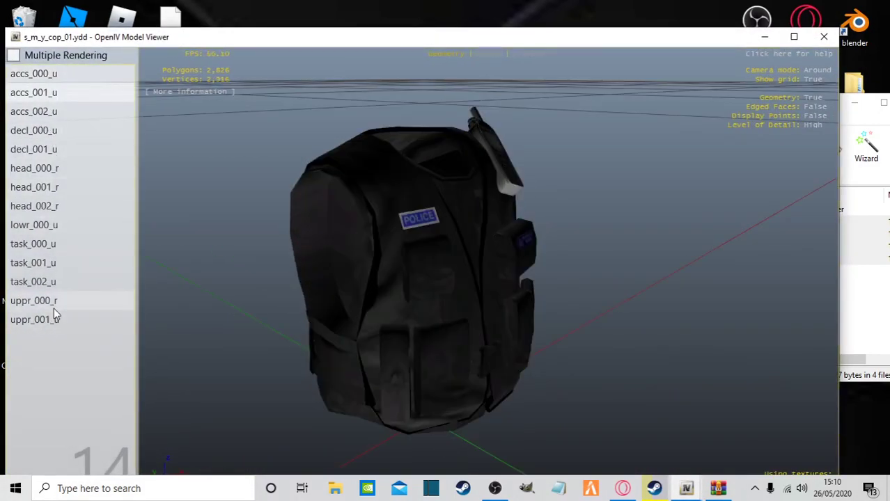
left_click(52, 303)
left_click(55, 320)
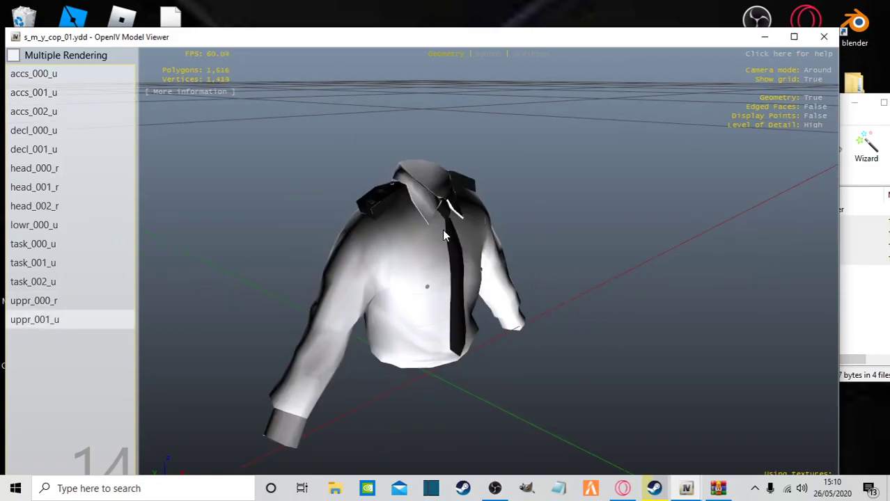
left_click(824, 37)
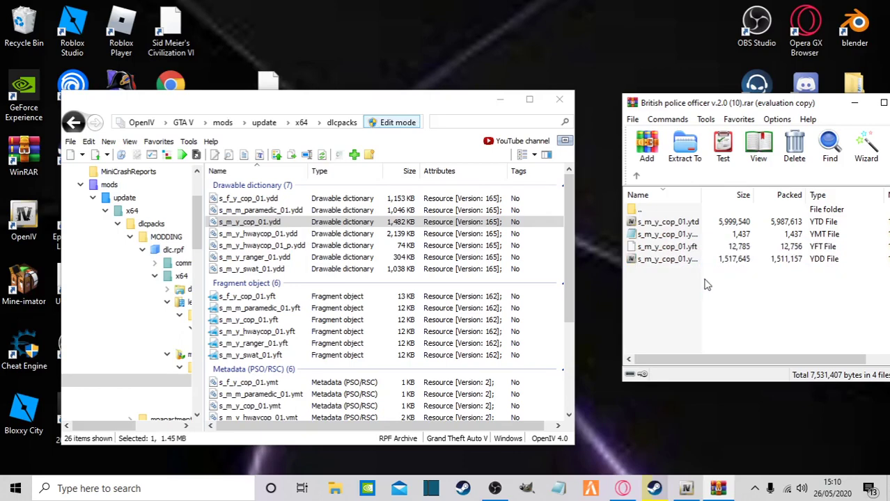
Check the All black variant, then copy the four All White s_m_y_cop_01 files into the archive.
left_click(635, 176)
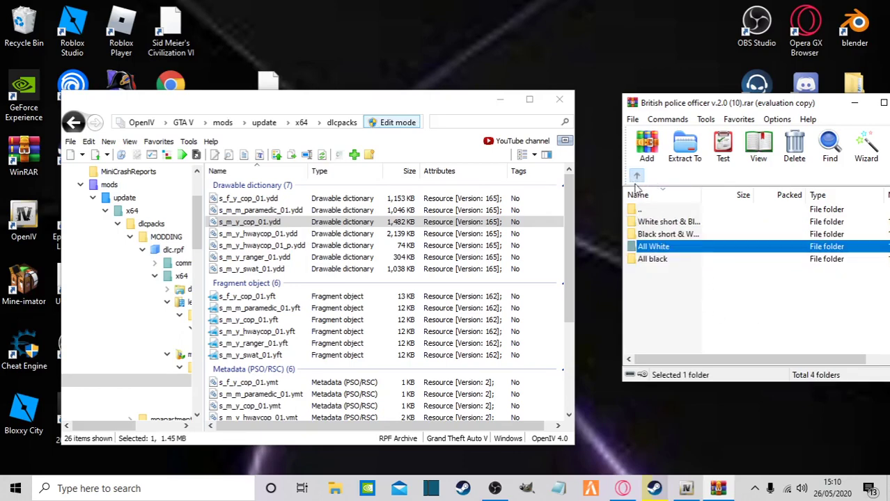
double_click(682, 259)
left_click(636, 177)
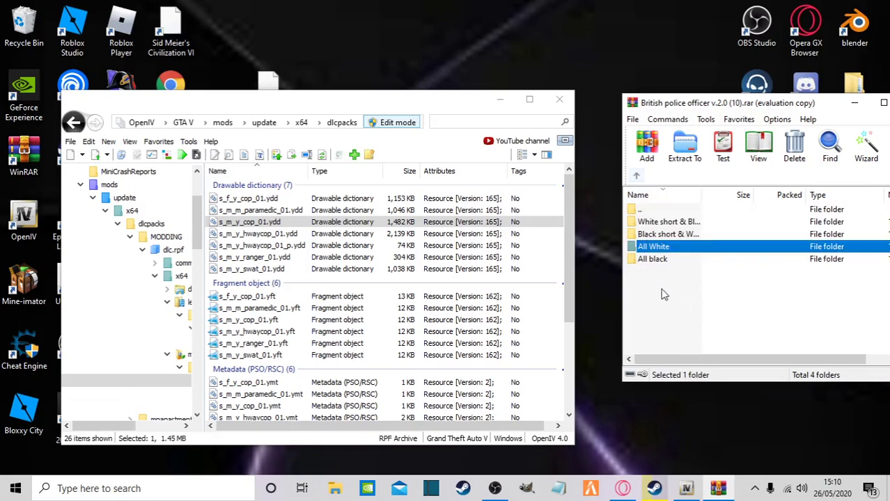
left_click(667, 282)
double_click(656, 248)
left_click_drag(700, 301, 650, 221)
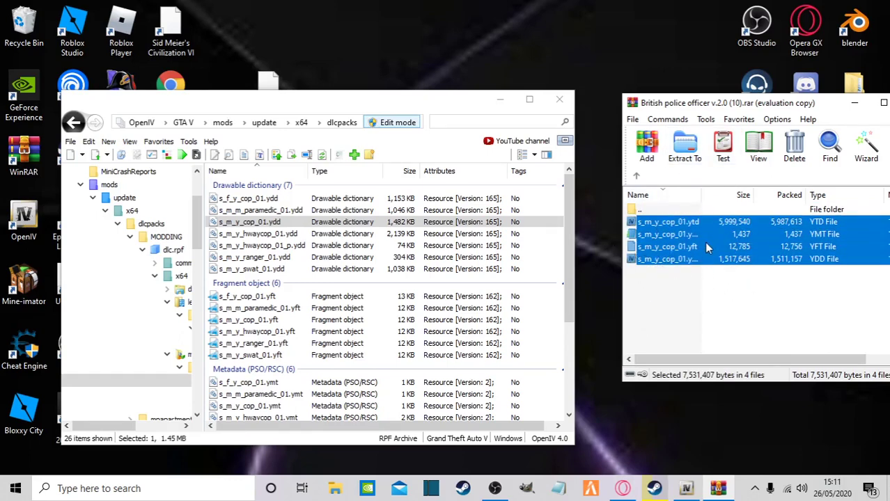
left_click_drag(539, 270, 540, 270)
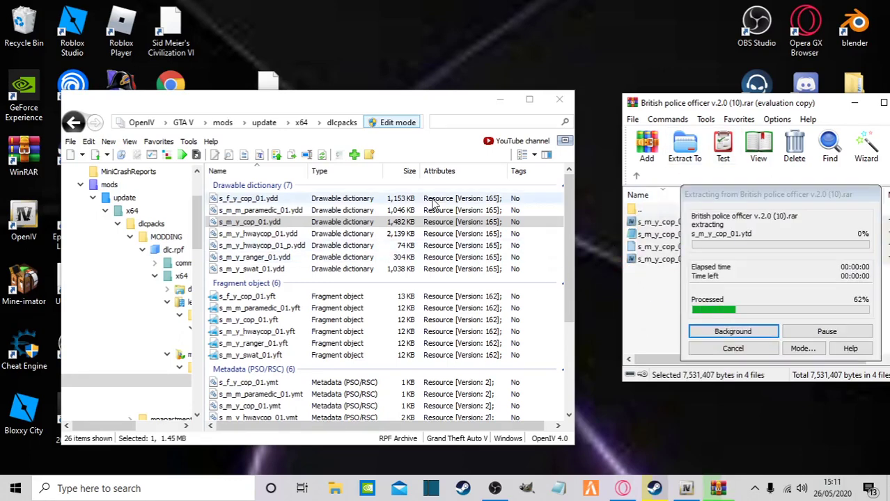
Preview the replaced s_m_y_cop_01.ydd: decals, heads, trousers, duty belts and both shirts.
left_click(280, 223)
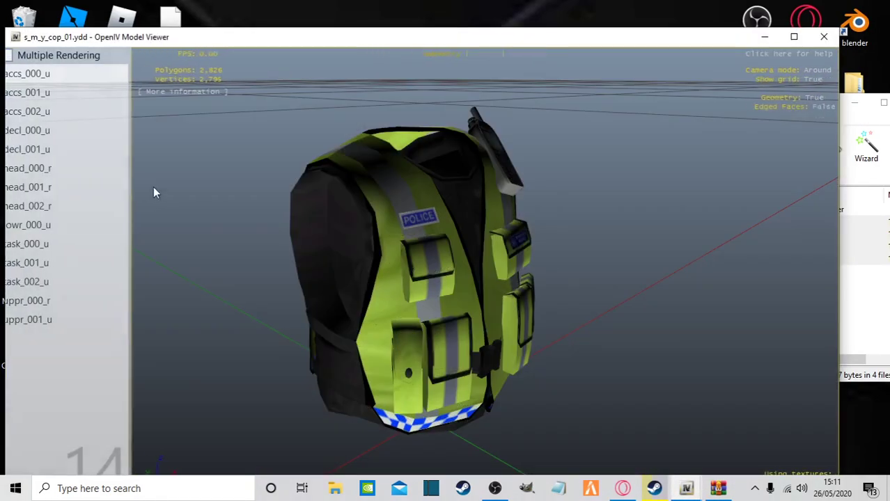
left_click(56, 130)
left_click(56, 148)
left_click(54, 168)
left_click(52, 186)
left_click(48, 225)
left_click(49, 244)
left_click(42, 281)
left_click(38, 300)
left_click(38, 320)
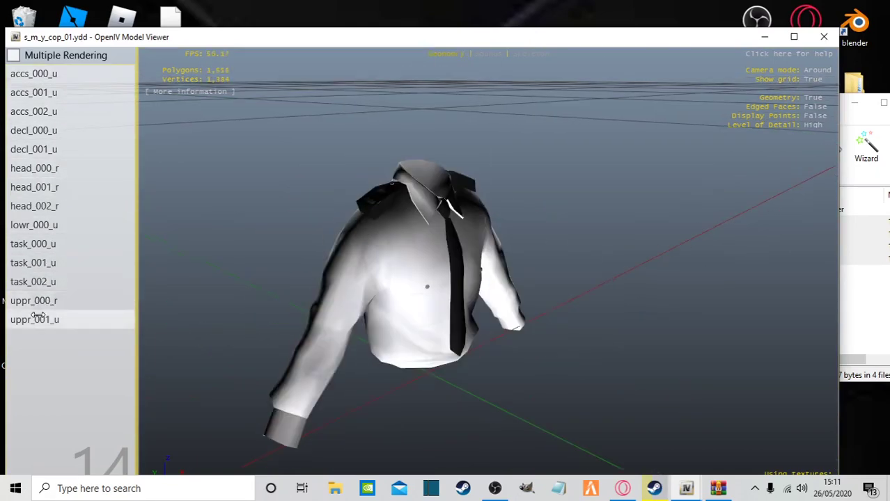
left_click(823, 37)
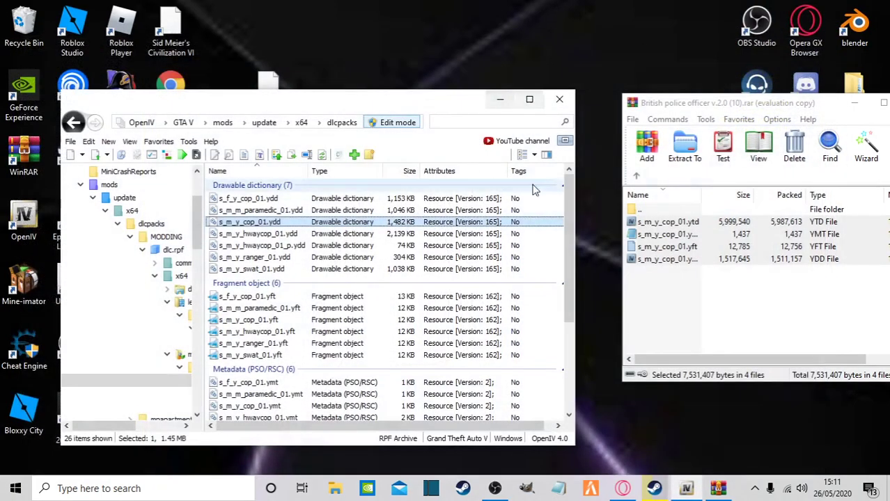
Copy both male s_m_y_cop_01_p prop files from Pedprops into componentpeds_p.rpf.
left_click(636, 176)
left_click(638, 178)
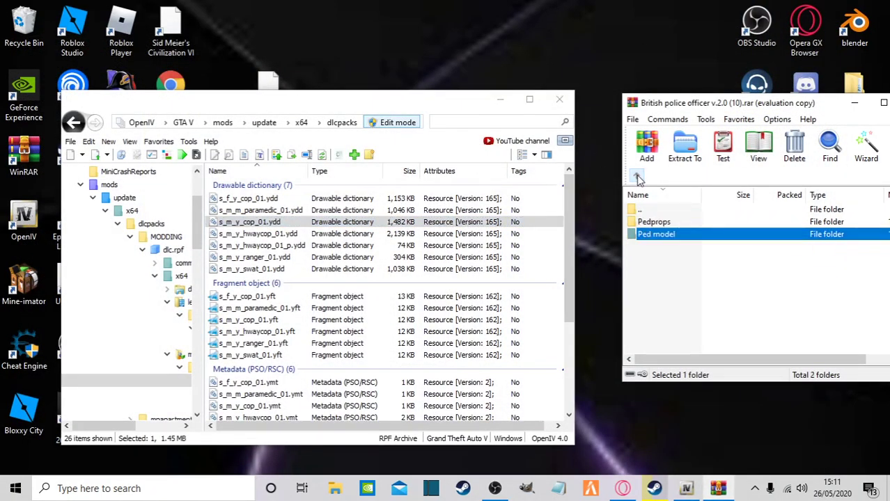
double_click(663, 222)
left_click(684, 255)
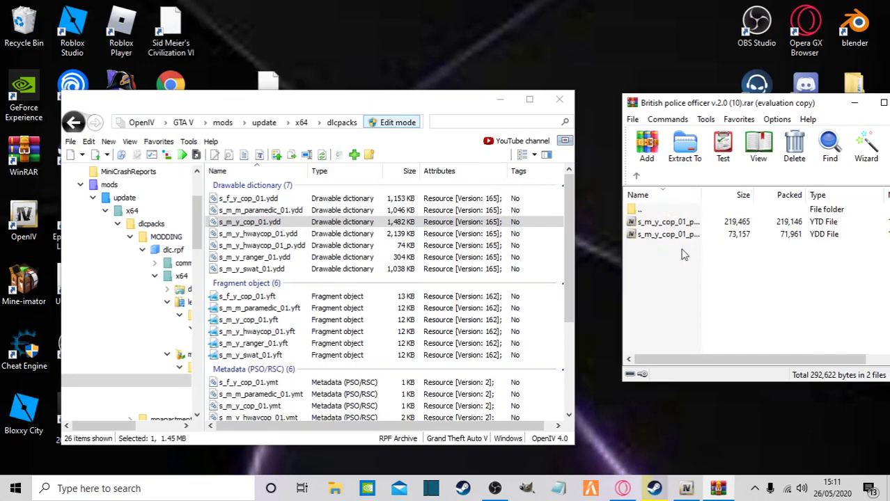
left_click_drag(693, 256, 703, 227)
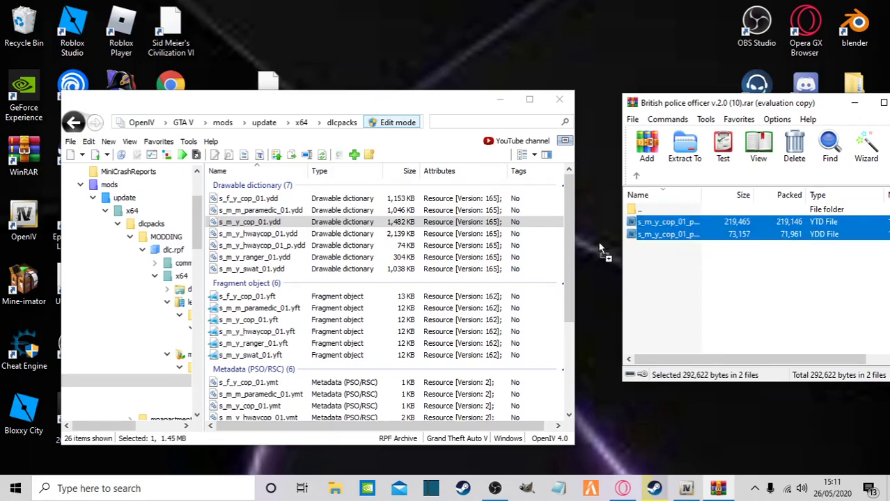
left_click(73, 122)
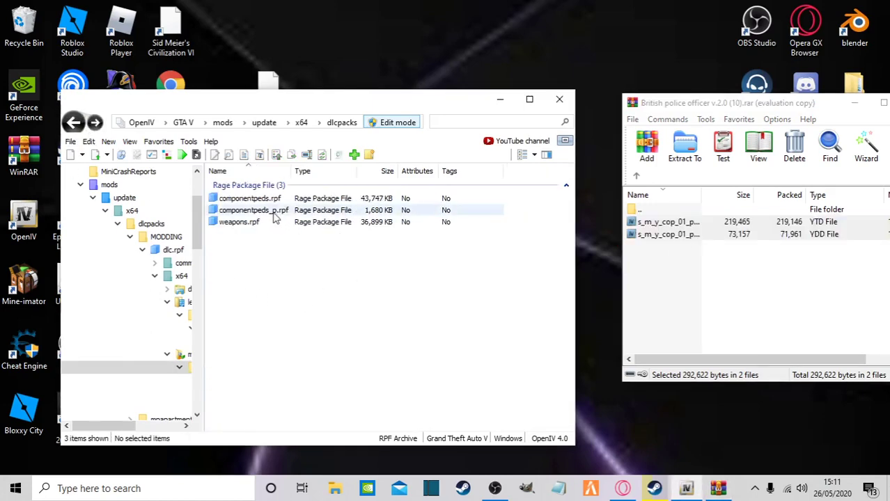
double_click(299, 210)
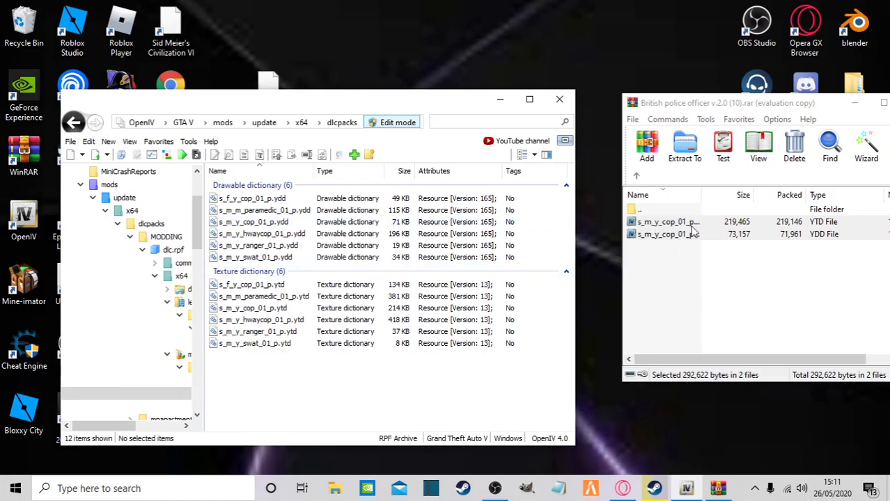
left_click_drag(694, 229, 674, 256)
left_click_drag(479, 381, 379, 374)
Preview s_m_y_cop_01_p.ydd: glasses p_eyes_001 to 003 and the p_head_000 police hat.
double_click(282, 223)
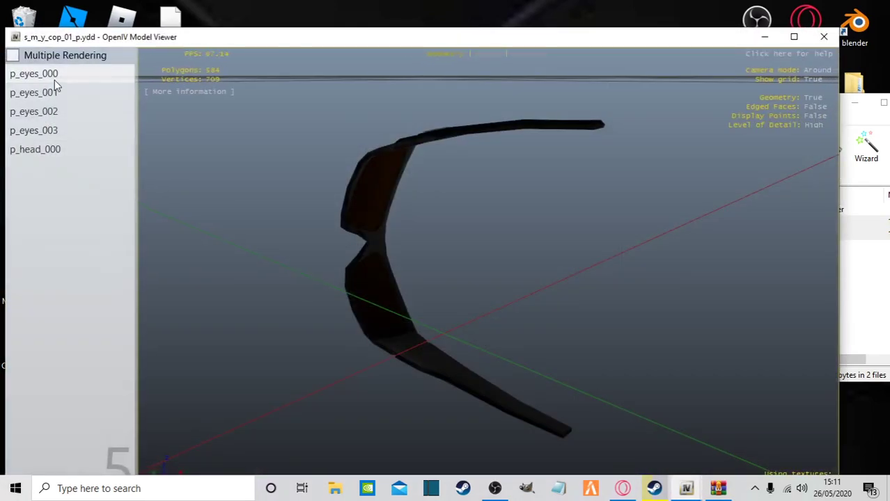
left_click(55, 93)
left_click(59, 112)
left_click(59, 132)
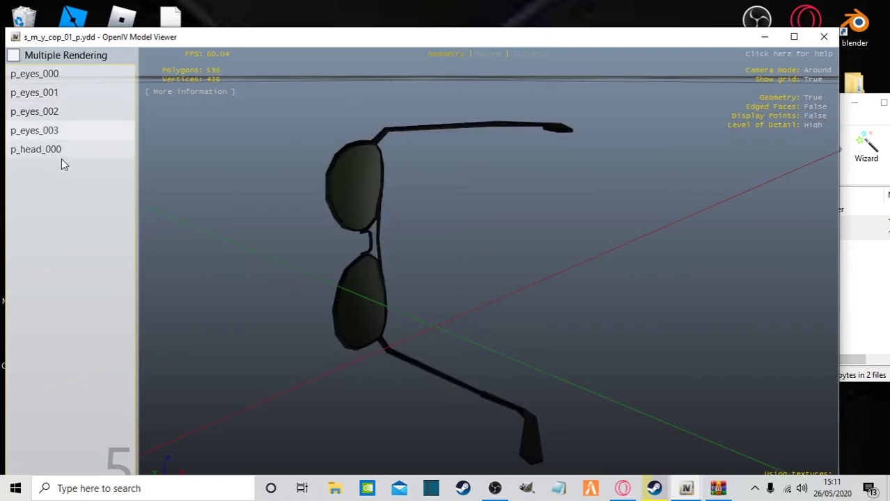
left_click(44, 148)
left_click_drag(280, 229, 799, 145)
left_click(828, 37)
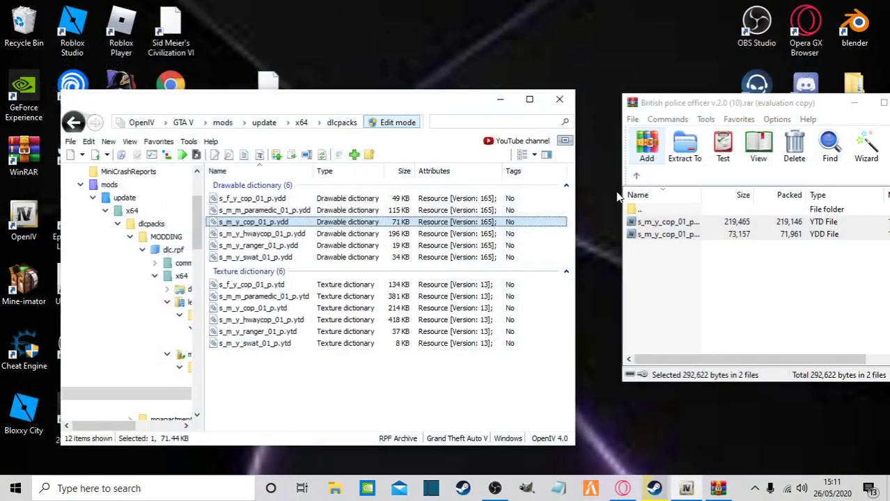
Open Female > Pedprops in the archive and select both s_f_y_cop_01_p prop files.
left_click(642, 177)
left_click(642, 178)
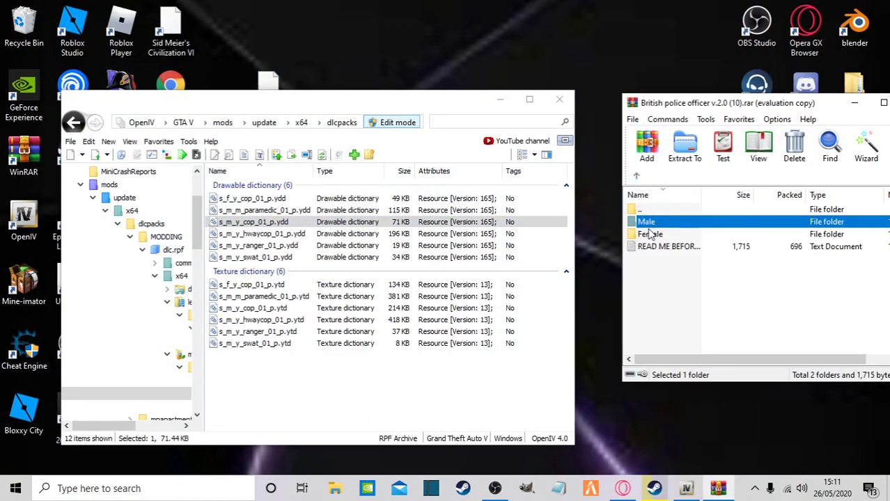
double_click(654, 234)
double_click(665, 223)
left_click_drag(699, 274, 673, 222)
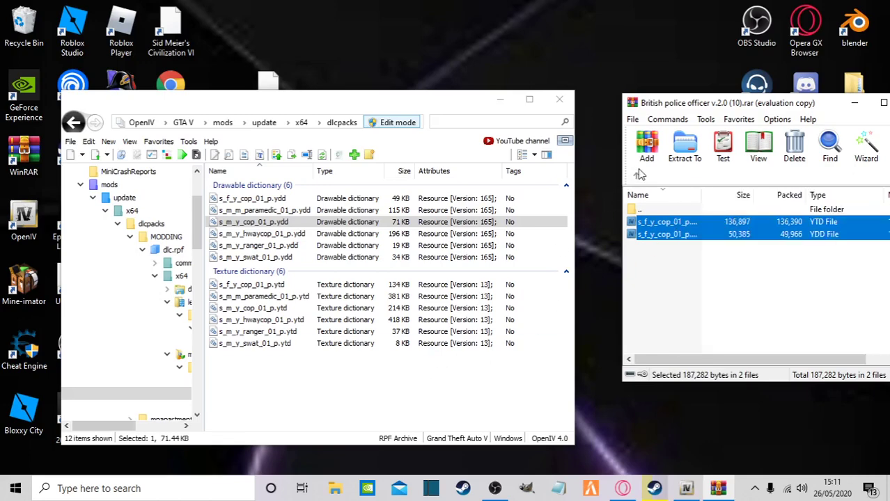
left_click(639, 175)
Open componentpeds.rpf and drag in the four All White s_f_y_cop_01 files.
double_click(654, 235)
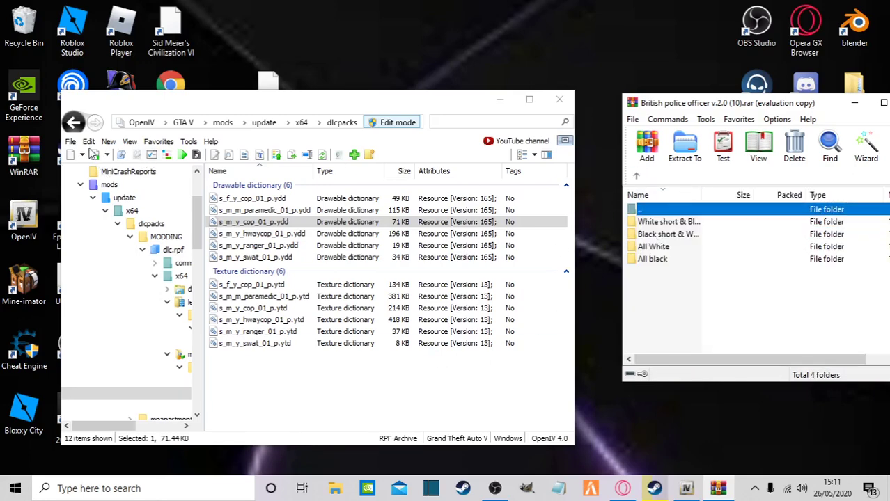
left_click(73, 123)
double_click(303, 199)
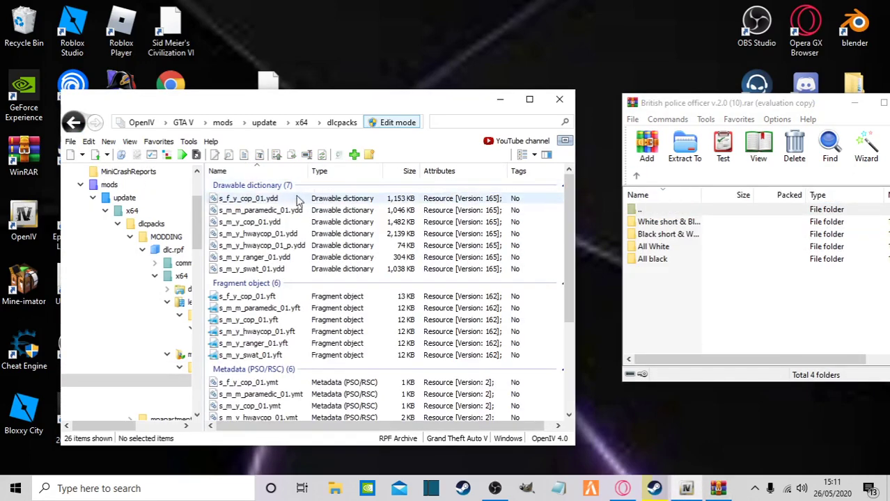
double_click(667, 249)
left_click_drag(683, 285, 282, 298)
Preview the s_f_y_cop_01 .yft and .ydd duty belts and vests, then close WinRAR.
double_click(264, 298)
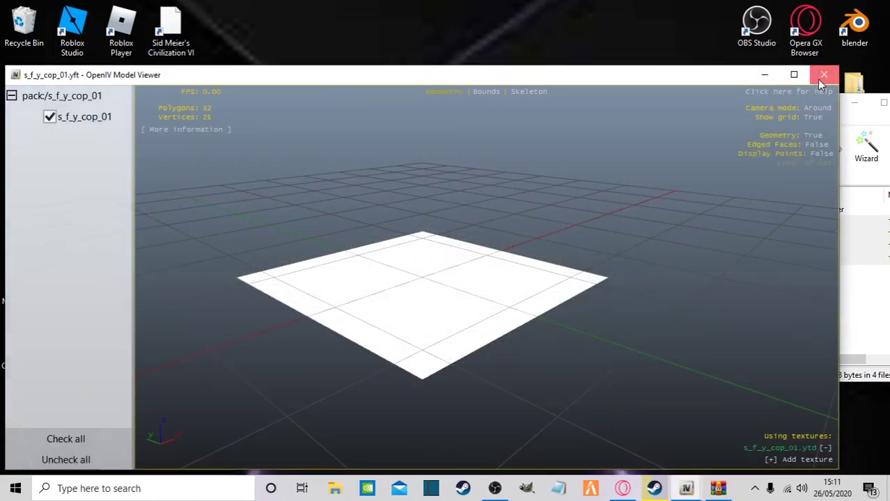
left_click(819, 80)
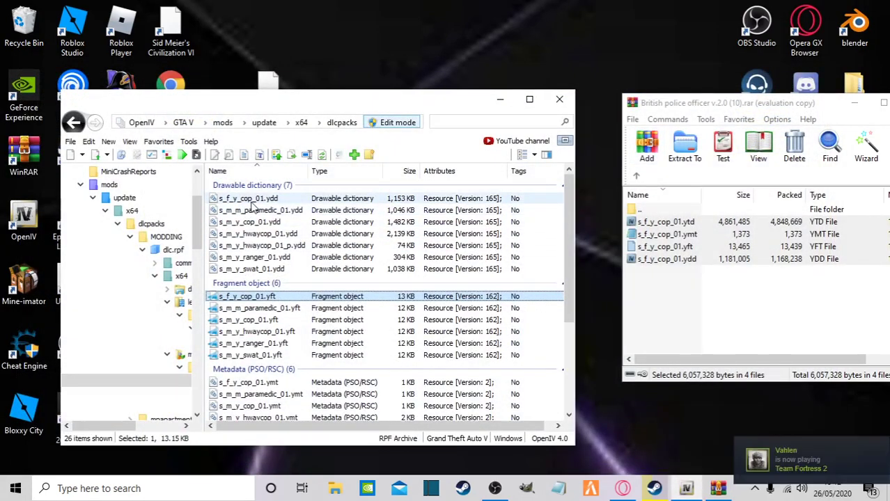
left_click(248, 199)
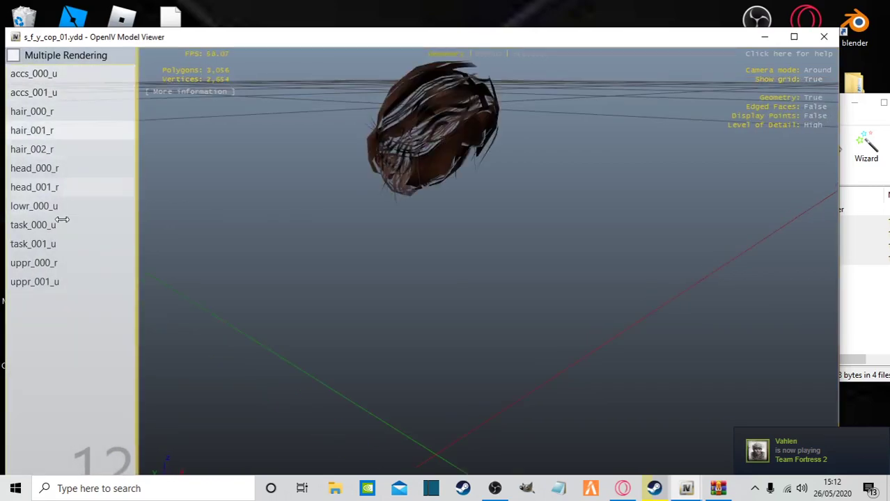
left_click(62, 223)
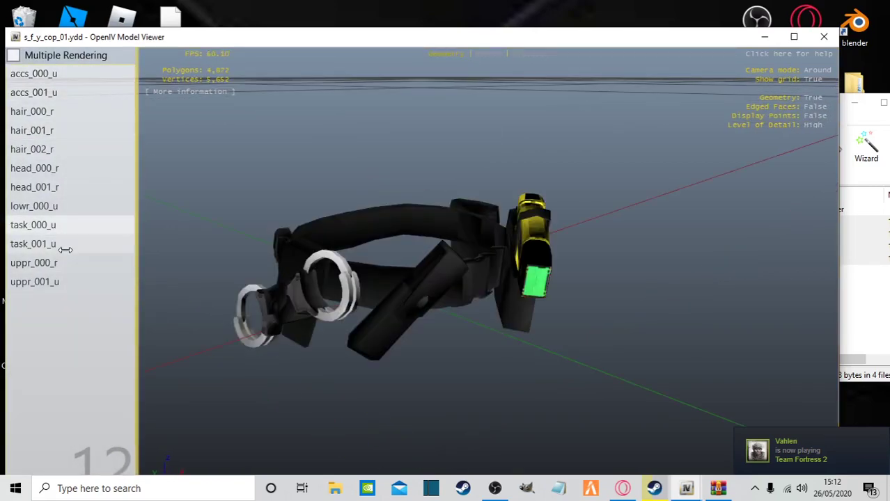
left_click(63, 244)
left_click(63, 263)
left_click(41, 281)
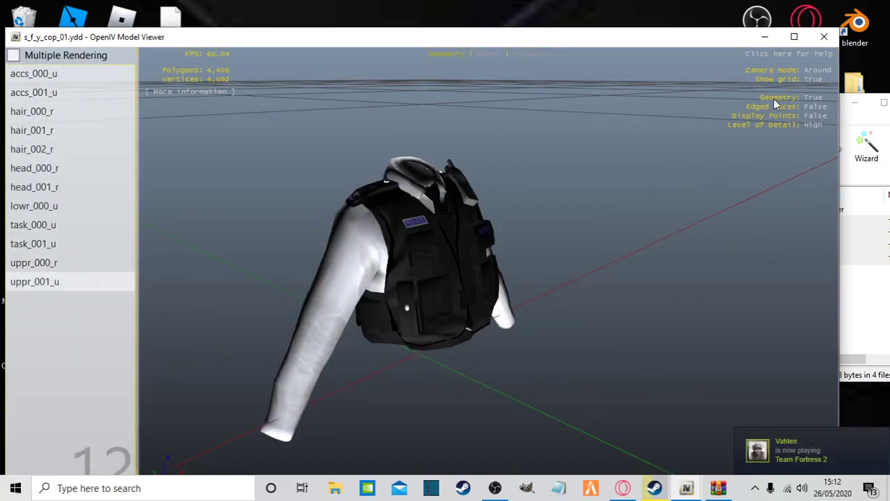
left_click(823, 36)
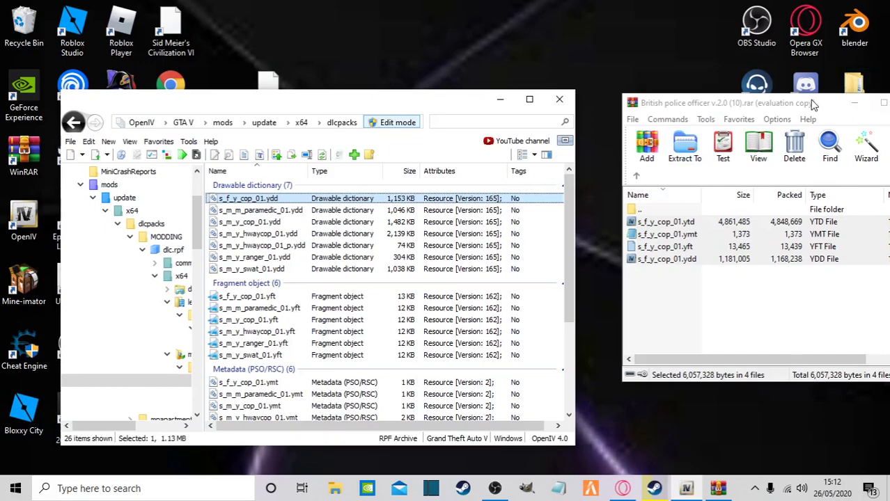
left_click_drag(809, 101, 623, 123)
left_click(726, 124)
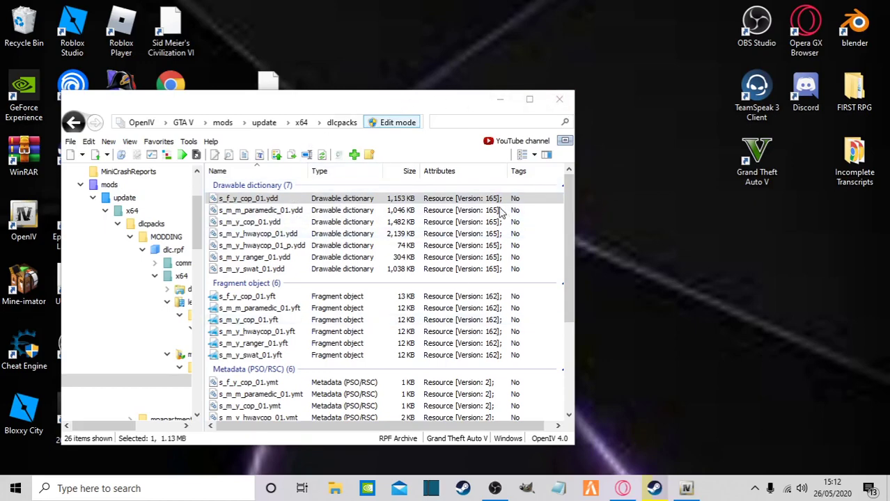
Close OpenIV and delete the modding document from the desktop.
left_click(559, 100)
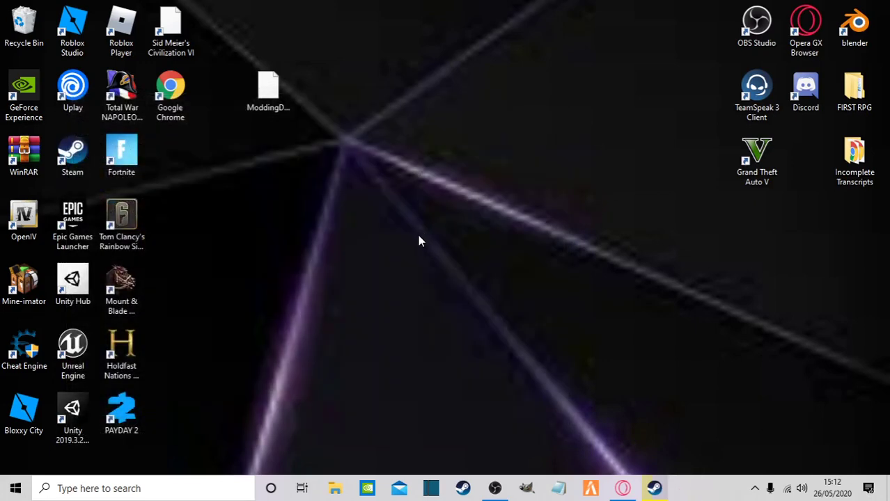
left_click(283, 88)
key("Delete")
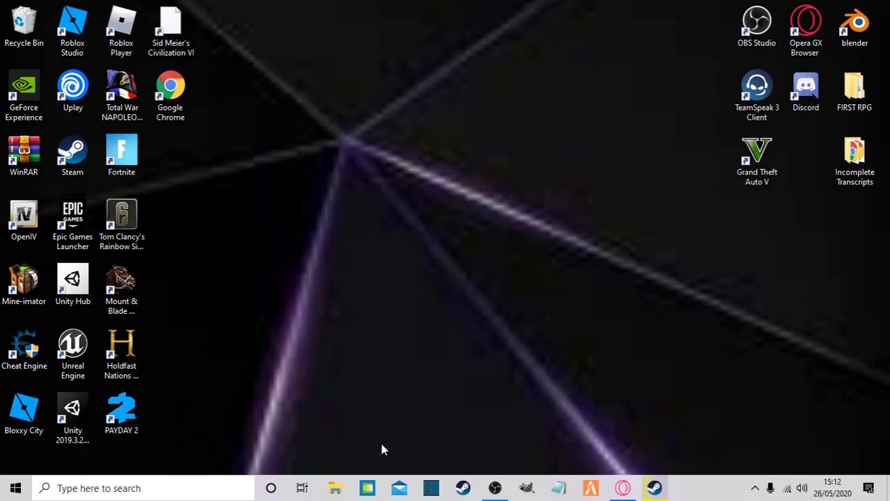
Navigate File Explorer to the Grand Theft Auto V lspdfr data folder.
left_click(349, 487)
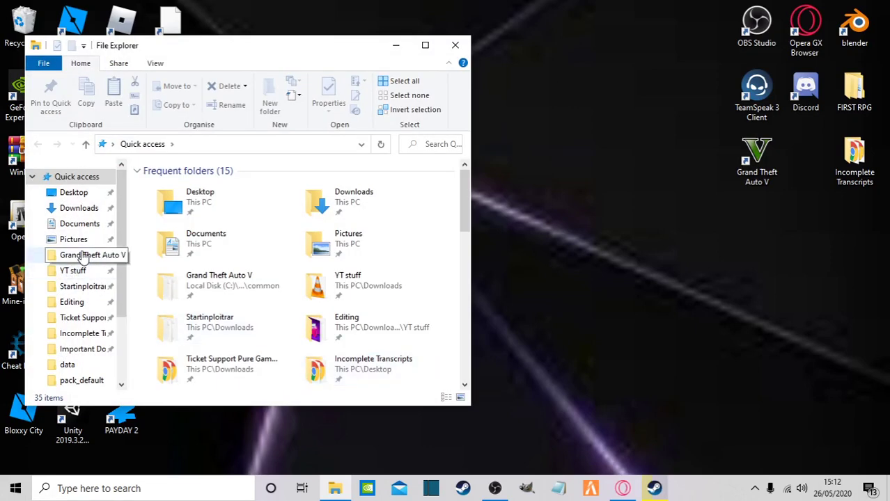
left_click(82, 256)
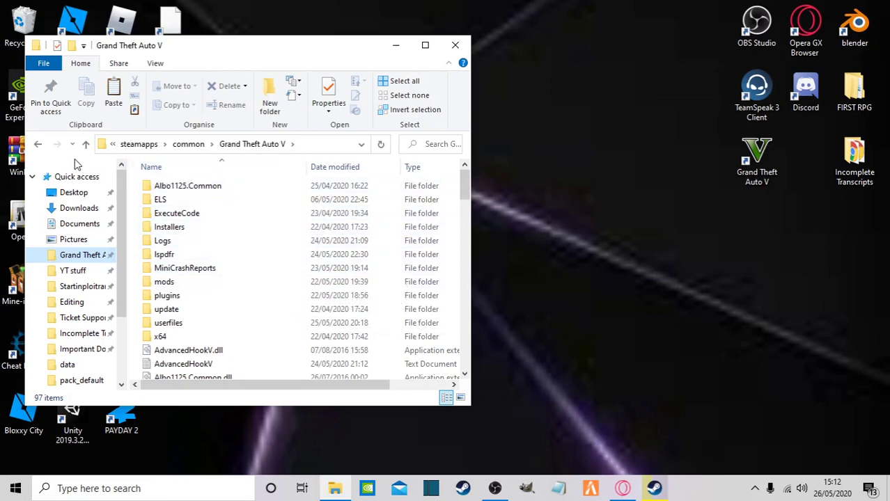
scroll(105, 278, "down", 3)
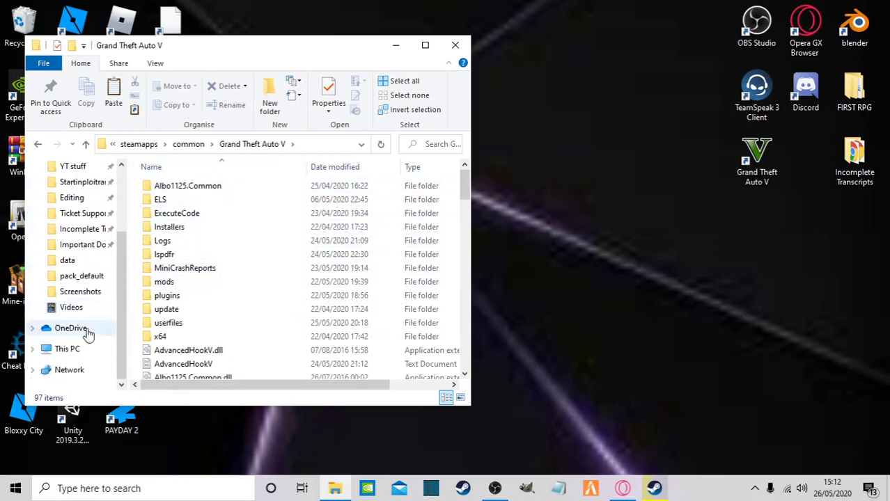
left_click(67, 348)
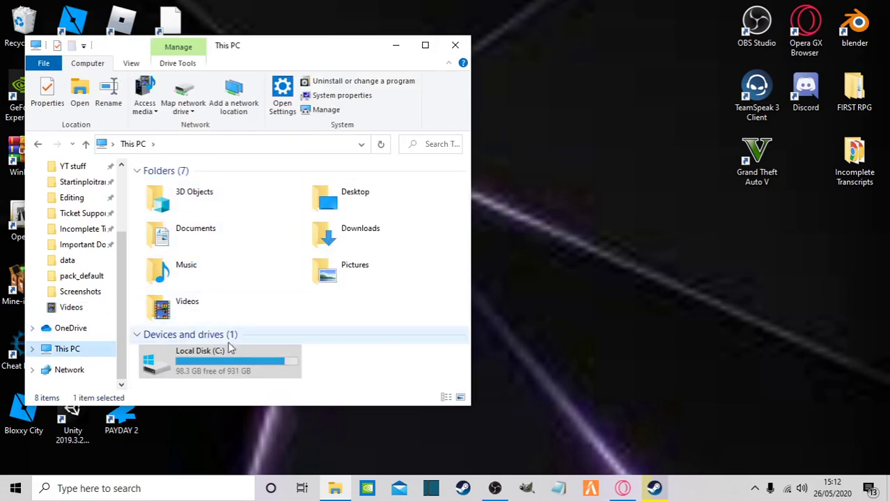
double_click(234, 303)
double_click(198, 228)
double_click(174, 255)
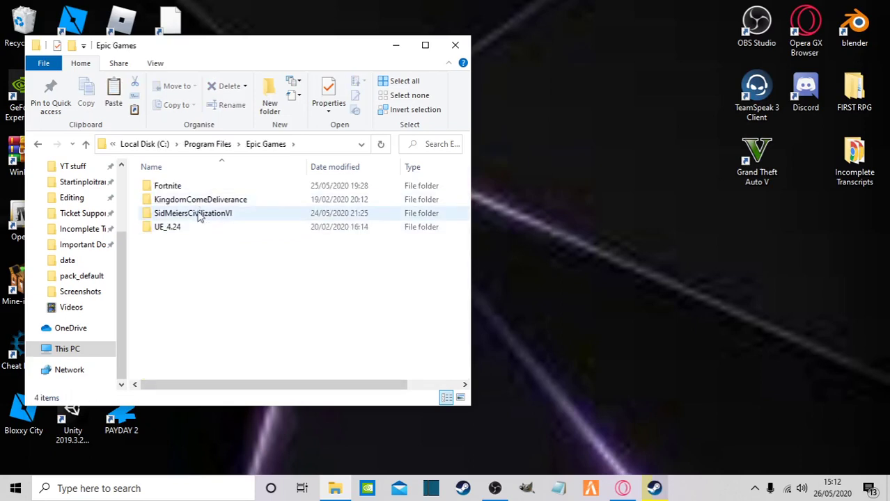
scroll(81, 259, "up", 3)
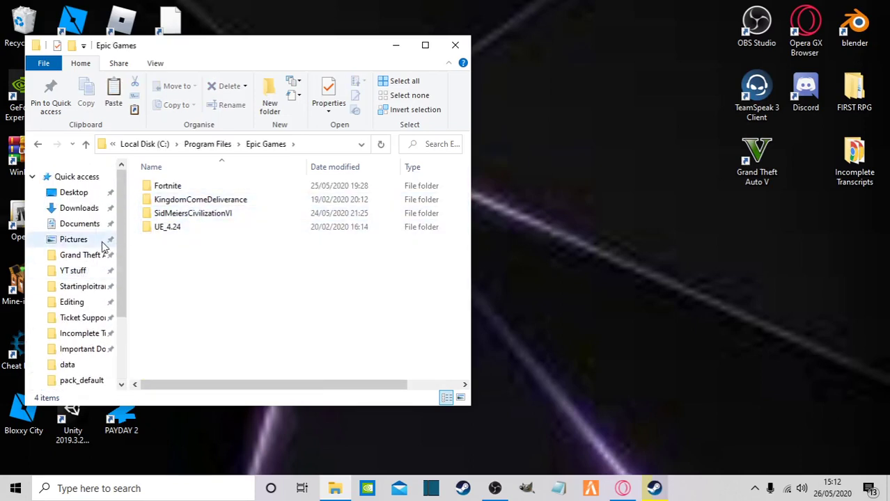
left_click(100, 241)
left_click(92, 260)
scroll(245, 307, "down", 20)
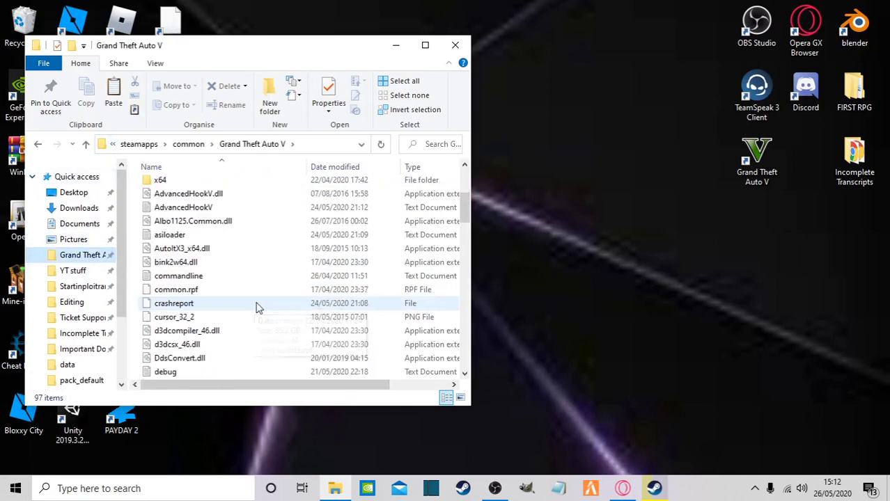
scroll(254, 309, "up", 20)
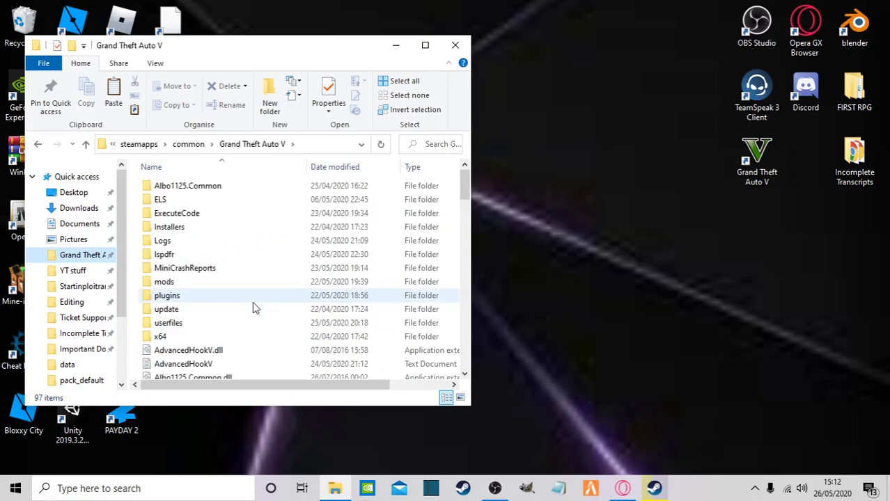
double_click(176, 255)
double_click(165, 213)
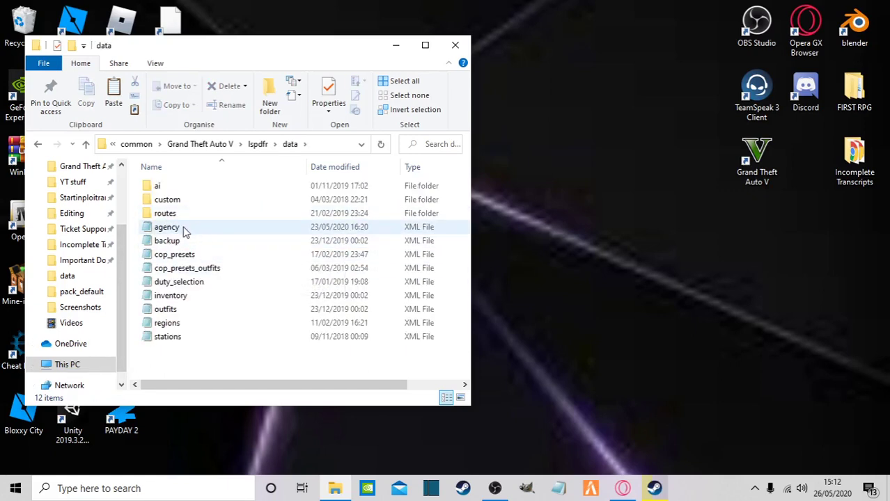
Open the agency file with Notepad.
left_click(184, 228)
right_click(181, 229)
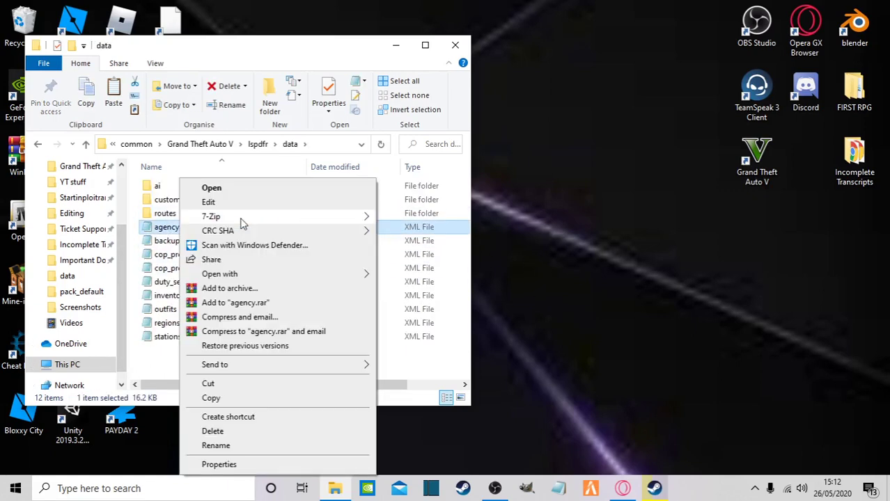
mouse_move(478, 287)
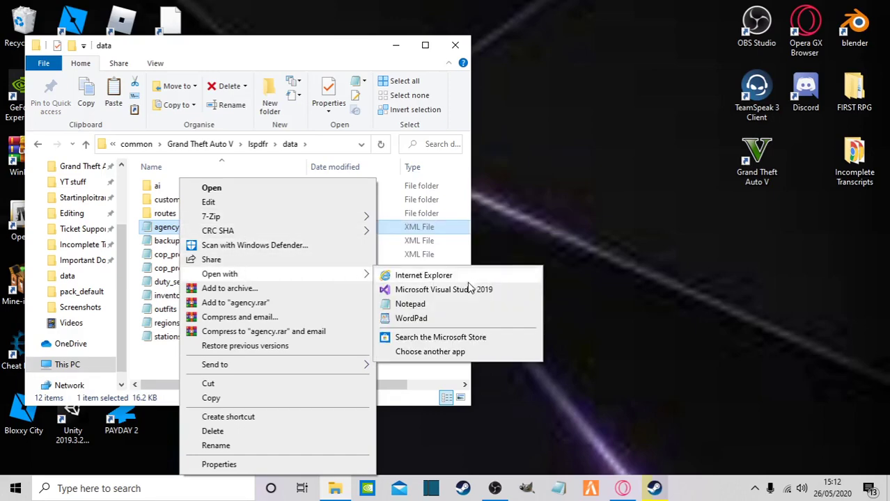
left_click(430, 311)
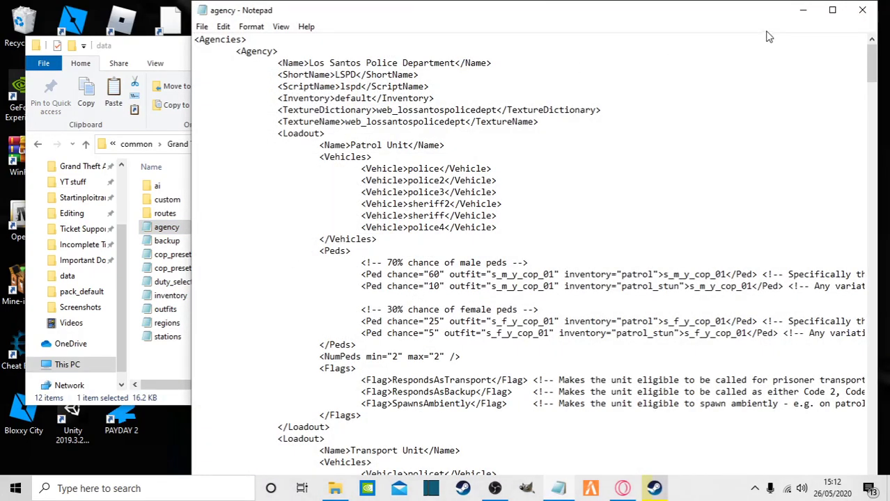
Maximize Notepad and retype line 21's outfit as lspd.basecop, trimming it back to lspd.
left_click(832, 9)
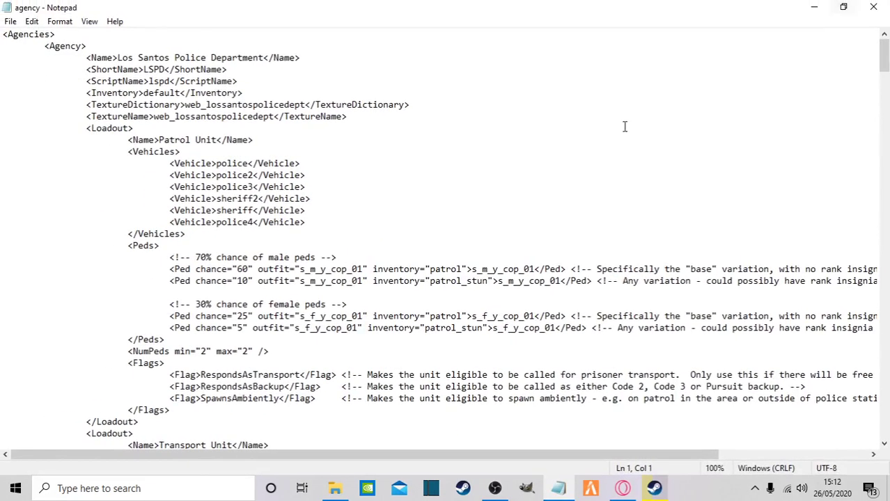
left_click(334, 269)
left_click_drag(333, 269, 529, 304)
left_click(312, 269)
key("BackSpace")
key("BackSpace")
key("BackSpace")
key("BackSpace")
key("BackSpace")
key("BackSpace")
key("BackSpace")
key("BackSpace")
key("BackSpace")
key("BackSpace")
key("BackSpace")
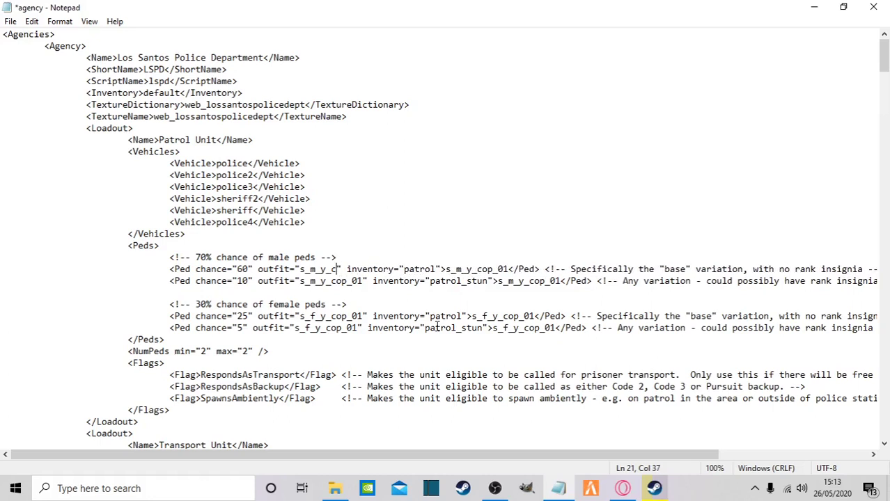
key("BackSpace")
type("lspd")
type(".base")
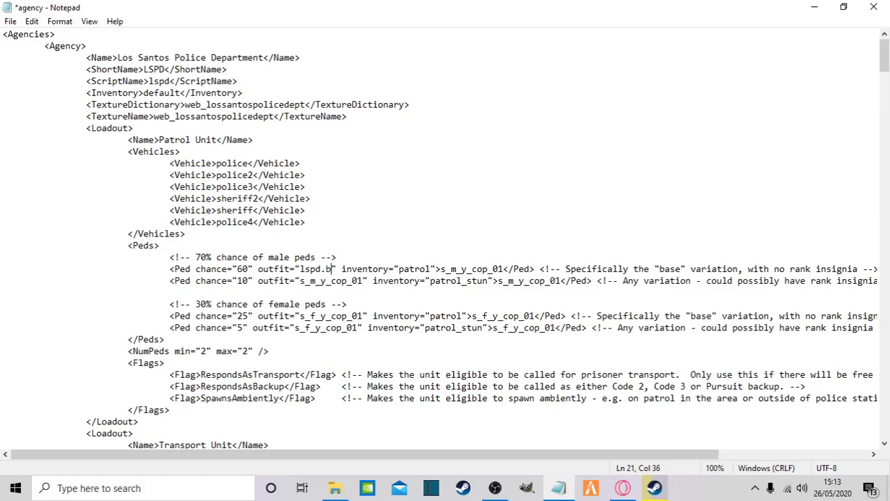
type("cop")
key("BackSpace")
key("BackSpace")
key("BackSpace")
key("BackSpace")
key("BackSpace")
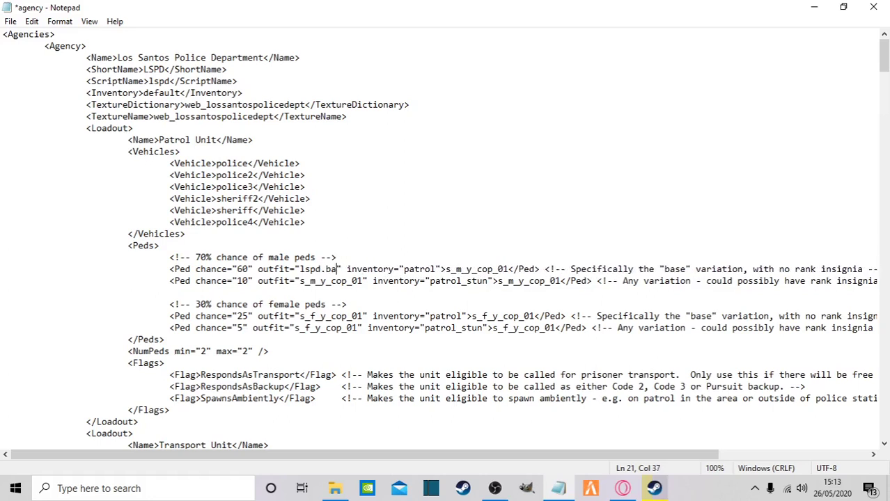
key("BackSpace")
key("BackSpace")
key("BackSpace")
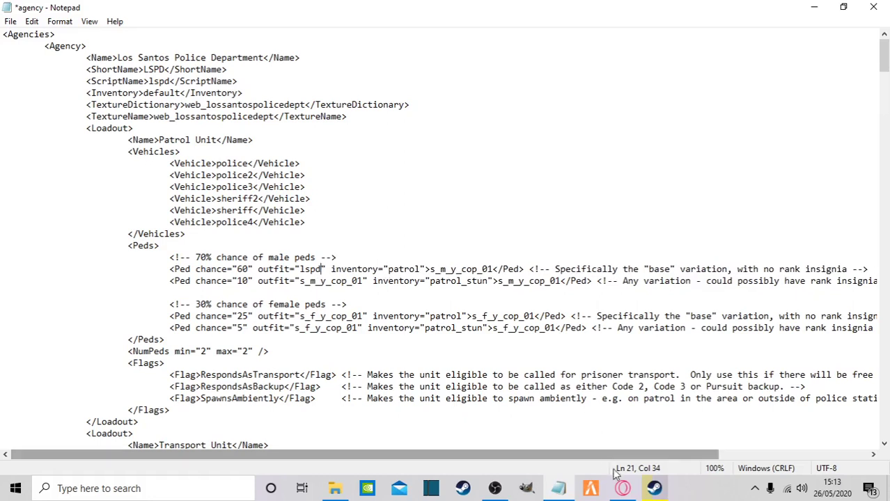
mouse_move(556, 494)
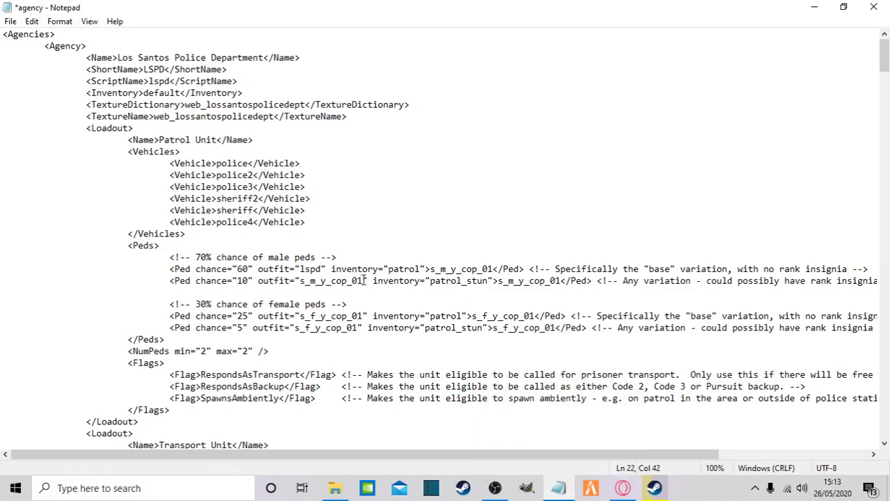
On line 21, try s_m_y_cop_01 and mp_m_freemode before restoring s_m_y_cop_01.
left_click_drag(363, 281, 325, 283)
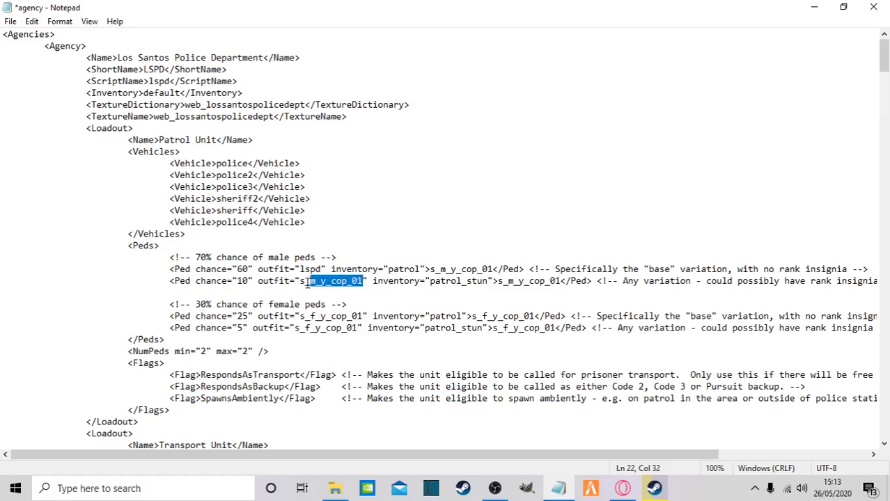
left_click(324, 269)
key("BackSpace")
key("BackSpace")
key("BackSpace")
key("BackSpace")
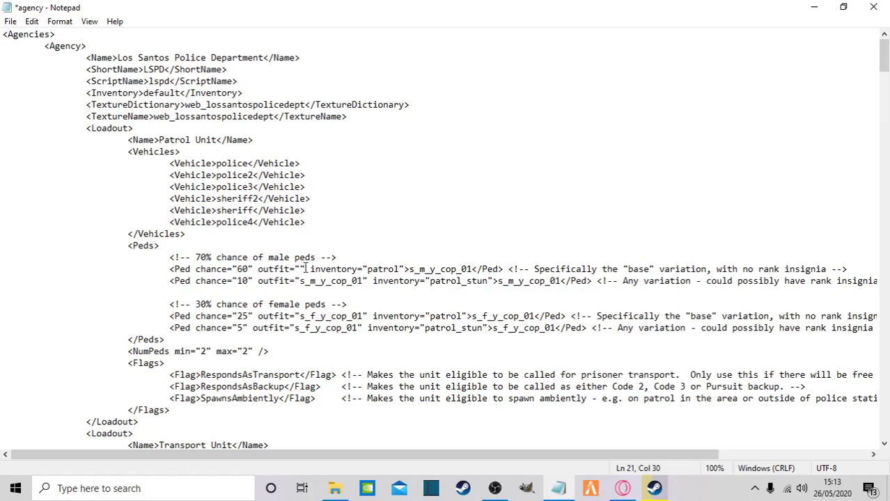
type("s")
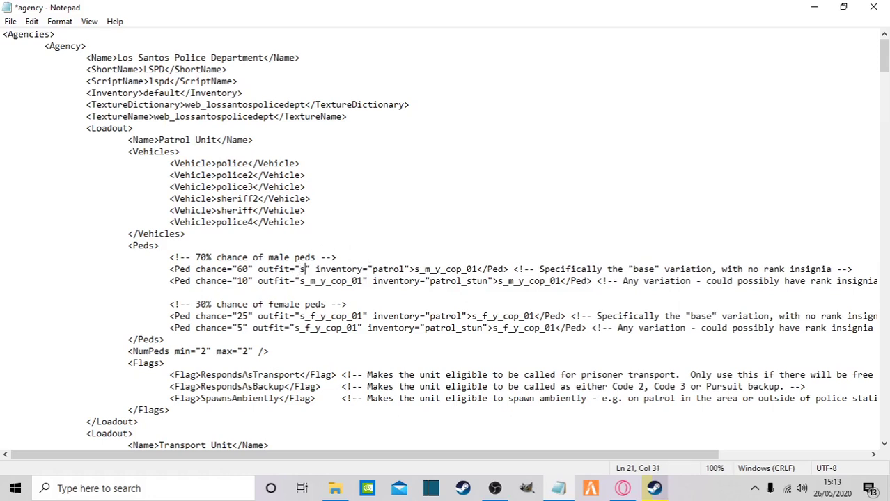
type("_m")
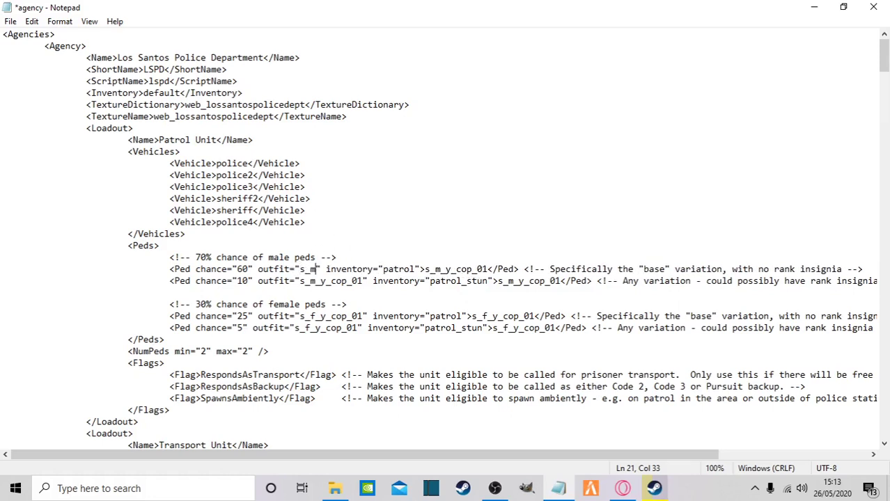
type("_y_co")
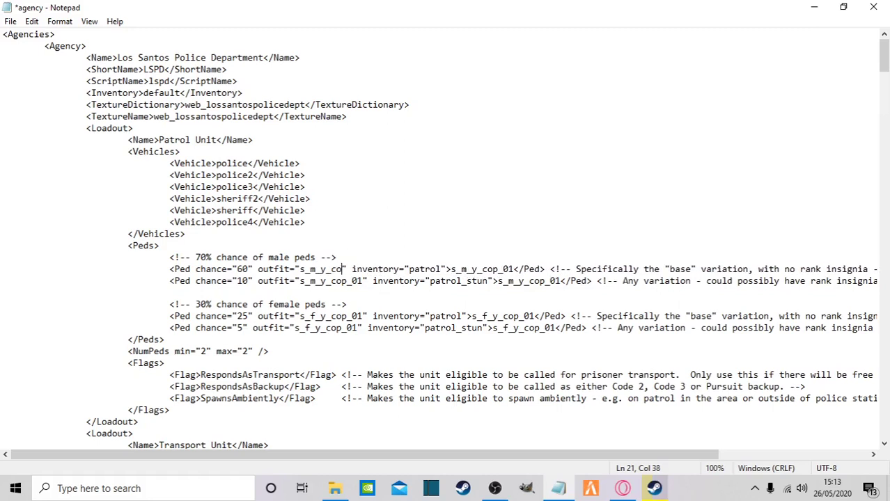
type("p_01")
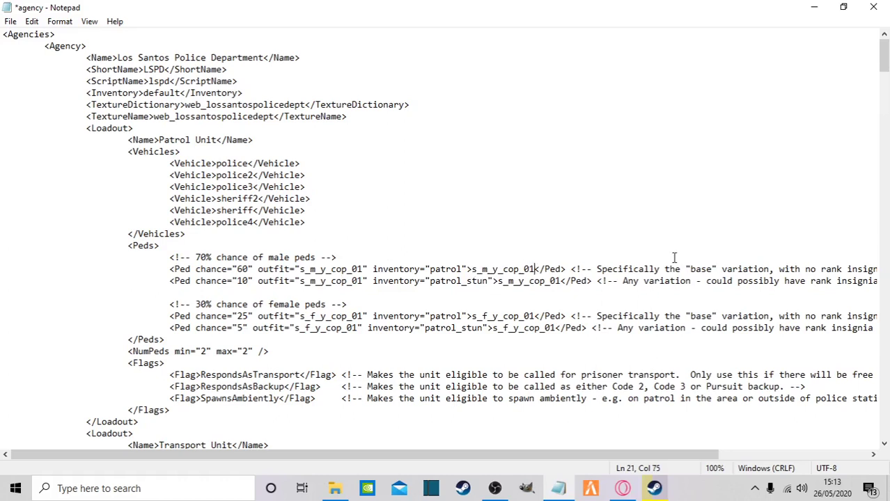
key("BackSpace")
key("BackSpace")
key("BackSpace")
key("BackSpace")
key("BackSpace")
key("BackSpace")
key("BackSpace")
key("BackSpace")
key("BackSpace")
key("BackSpace")
key("BackSpace")
key("BackSpace")
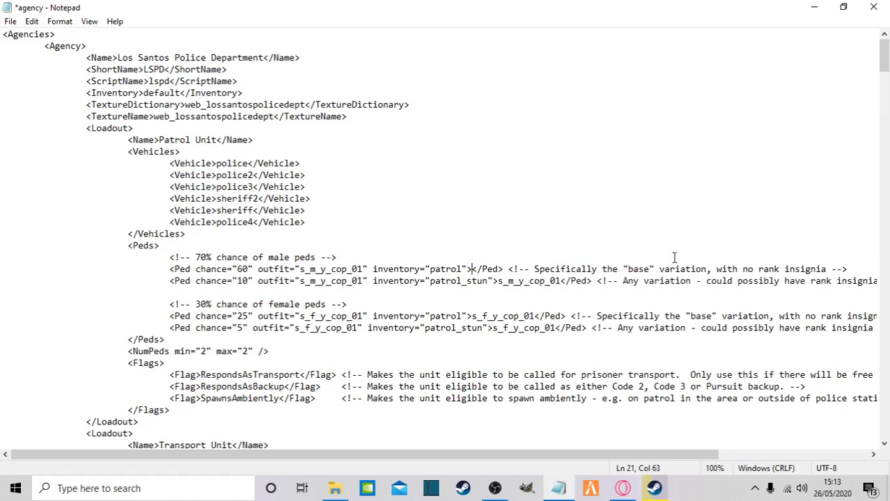
type("mp_m_fr")
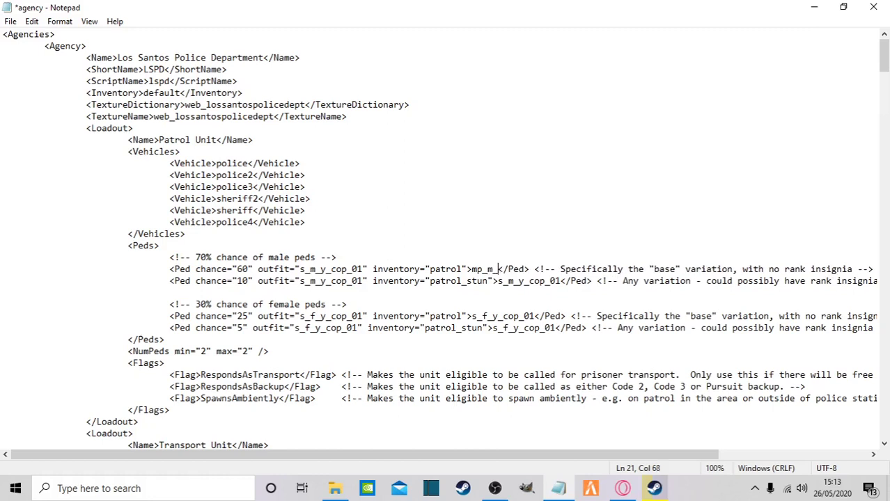
type("eemode")
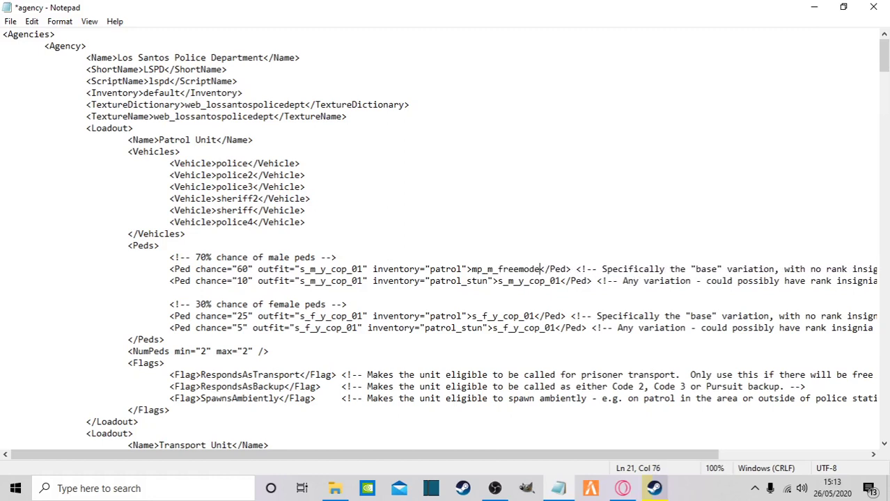
key("BackSpace")
key("BackSpace")
key("BackSpace")
key("BackSpace")
key("BackSpace")
key("BackSpace")
key("BackSpace")
key("BackSpace")
key("BackSpace")
key("BackSpace")
key("BackSpace")
key("BackSpace")
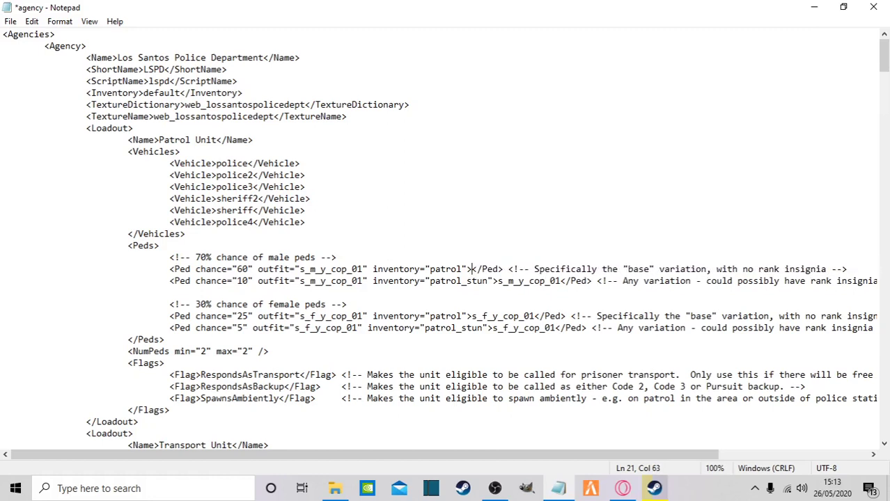
type("s_m_y_")
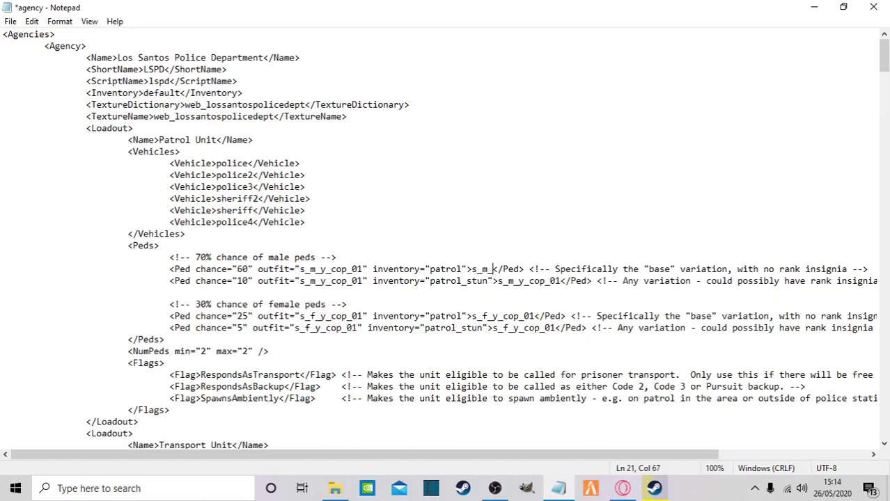
type("cop_01")
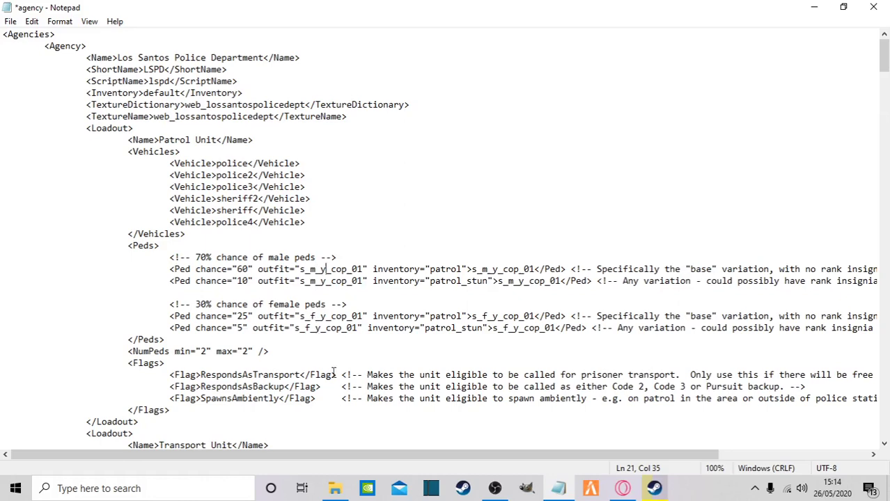
Review the agency ped entries, including the Transport Unit and NOOSE SWAT model lines.
scroll(313, 244, "down", 12)
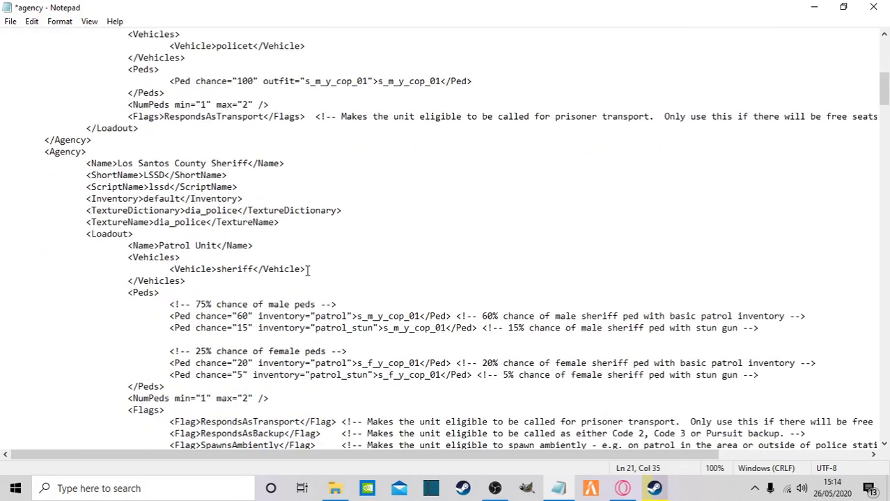
scroll(307, 270, "up", 7)
left_click_drag(252, 328, 451, 330)
left_click(452, 330)
scroll(344, 307, "down", 9)
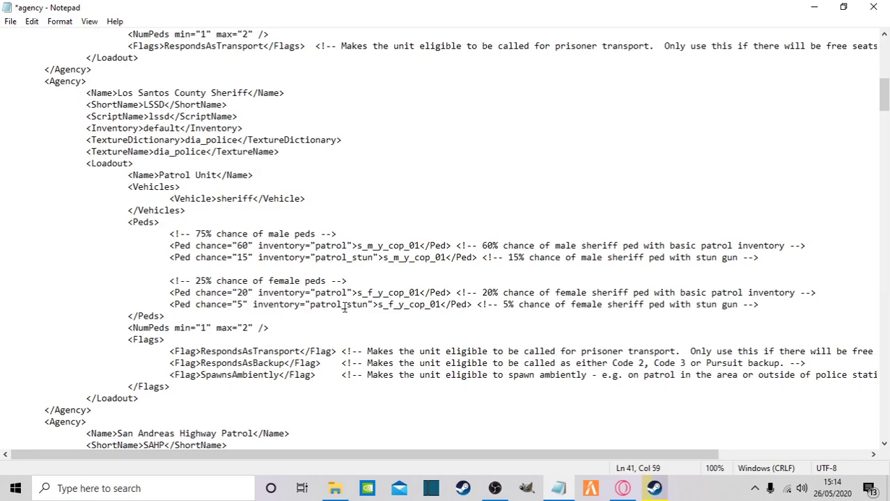
scroll(344, 308, "down", 1)
scroll(355, 292, "down", 11)
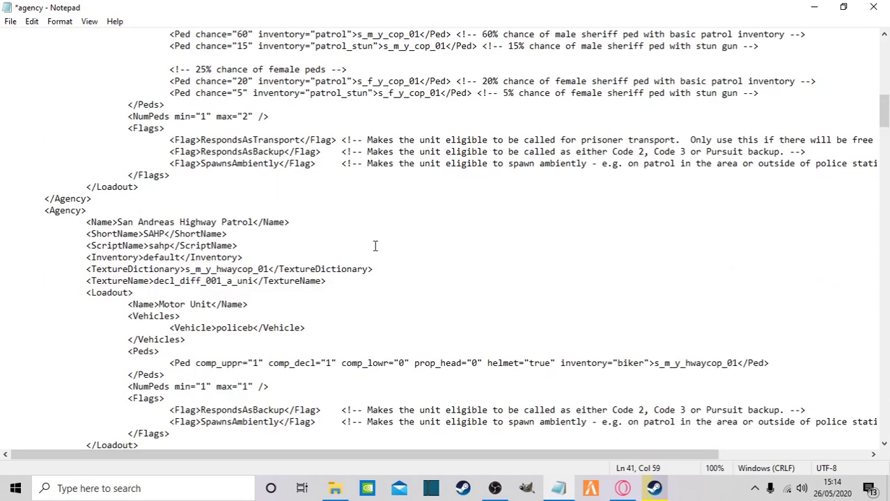
scroll(370, 271, "down", 10)
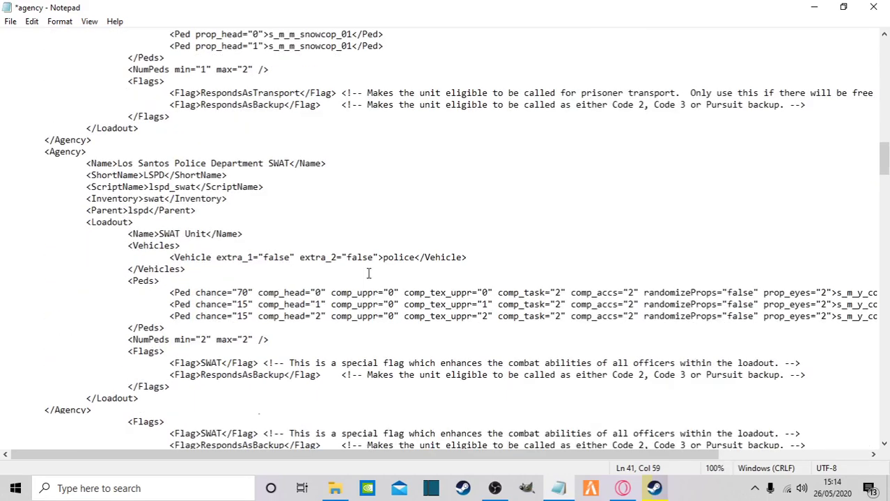
scroll(368, 274, "down", 15)
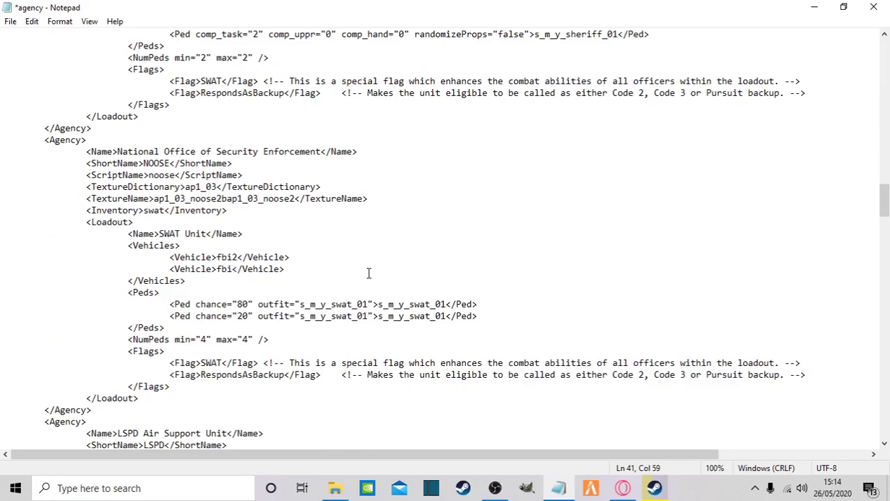
left_click_drag(304, 306, 435, 316)
left_click(435, 316)
scroll(324, 230, "up", 20)
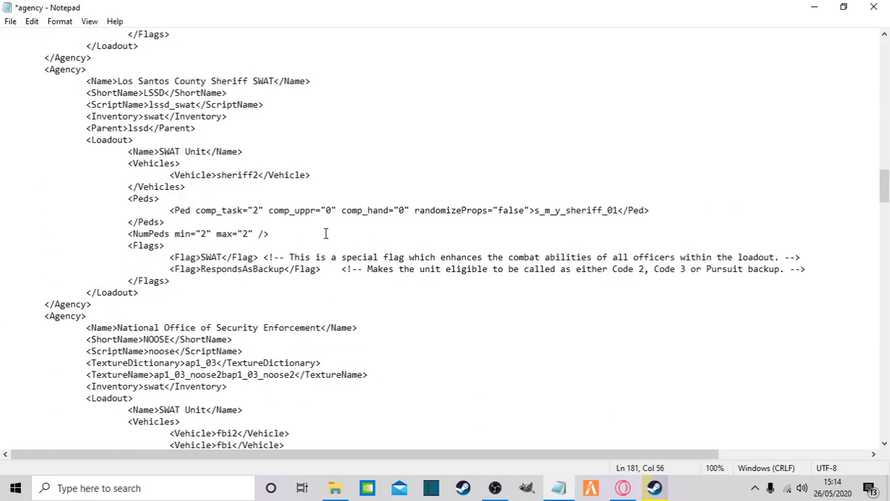
scroll(324, 229, "up", 13)
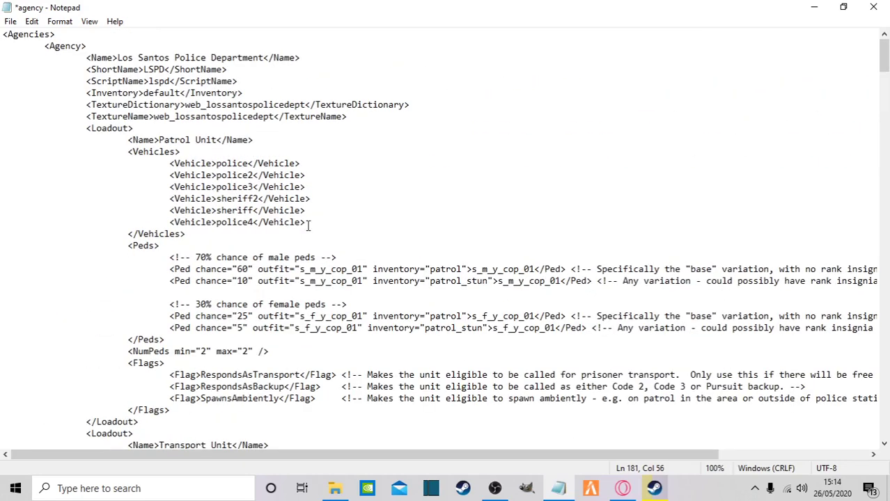
Check the LSPD patrol unit vehicle entries and save the agency file.
mouse_move(304, 233)
left_mouse_down()
mouse_move(170, 176)
mouse_move(170, 163)
mouse_move(259, 223)
mouse_move(306, 225)
left_mouse_up()
left_click(169, 163)
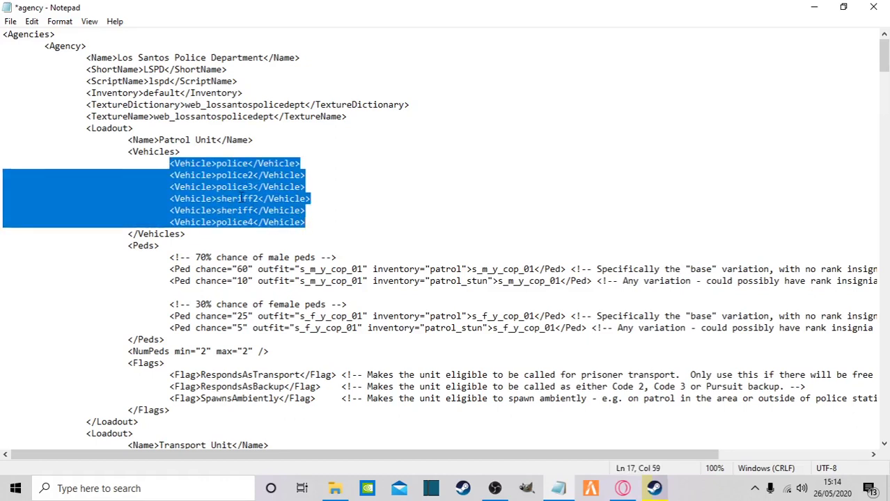
left_click(103, 179)
left_click_drag(103, 179, 347, 206)
left_click(346, 206)
left_click(233, 188)
left_click(11, 22)
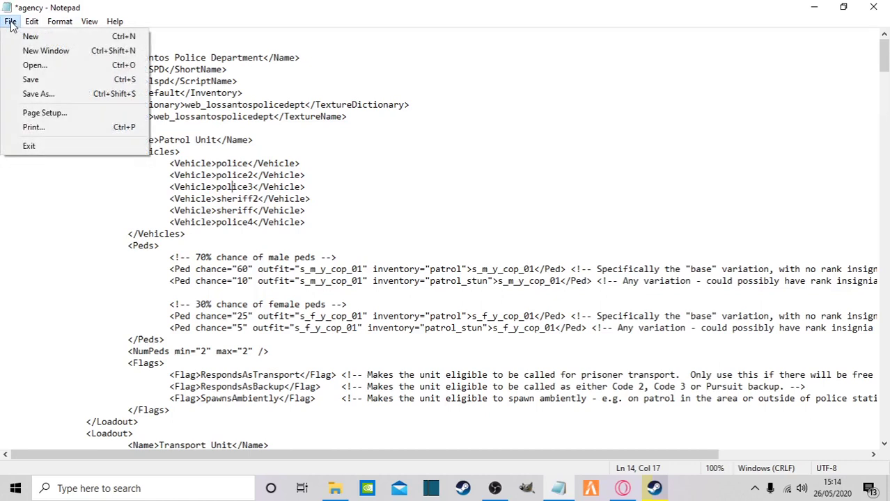
left_click(30, 79)
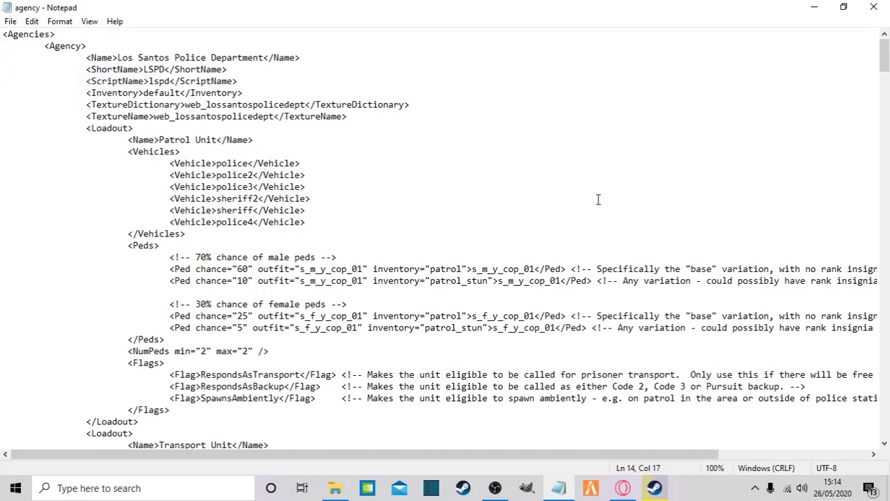
Close Notepad, the lspdfr data folder and the web browser.
left_click(872, 7)
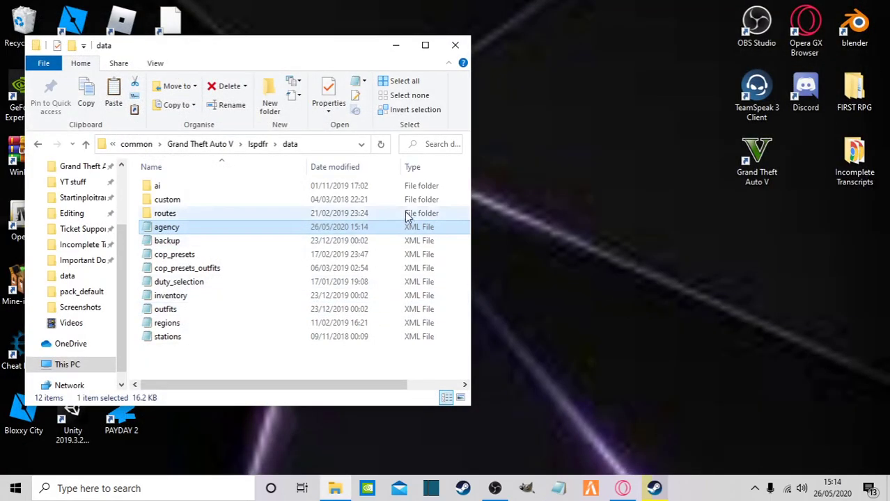
left_click(455, 44)
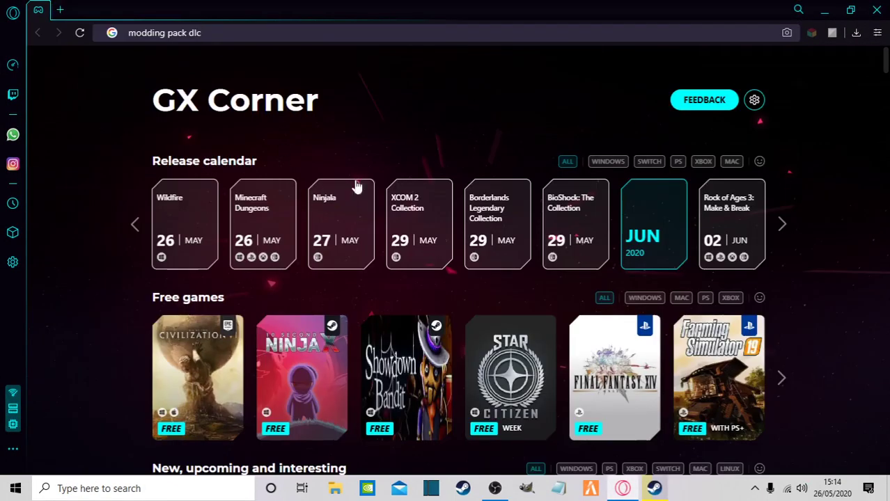
left_click(876, 10)
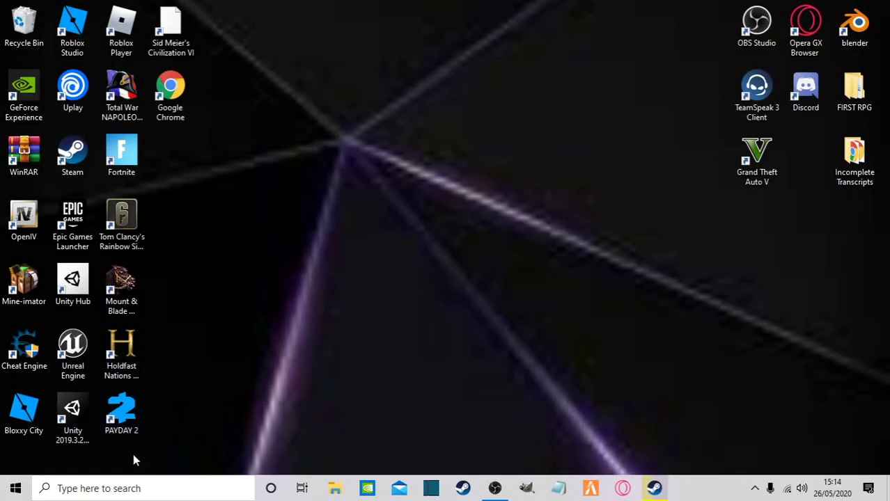
Launch RAGEPluginHook from the Grand Theft Auto V folder and minimise Explorer.
left_click(334, 490)
left_click(104, 256)
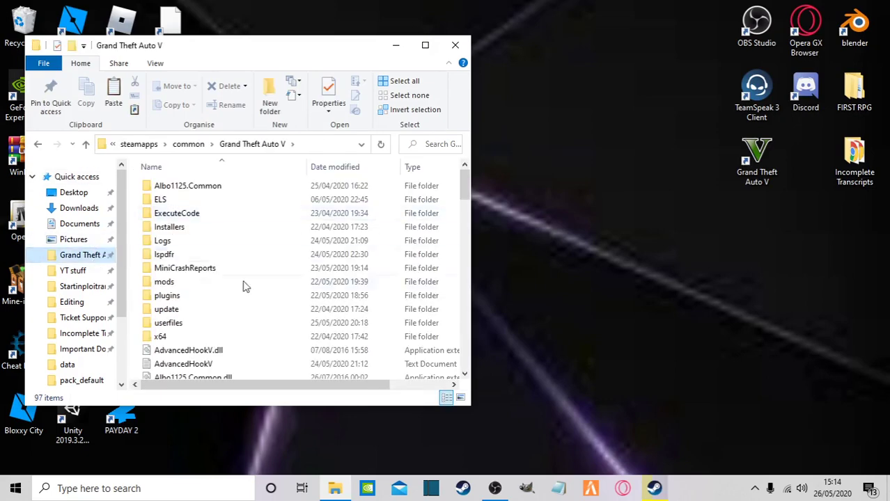
scroll(256, 291, "down", 15)
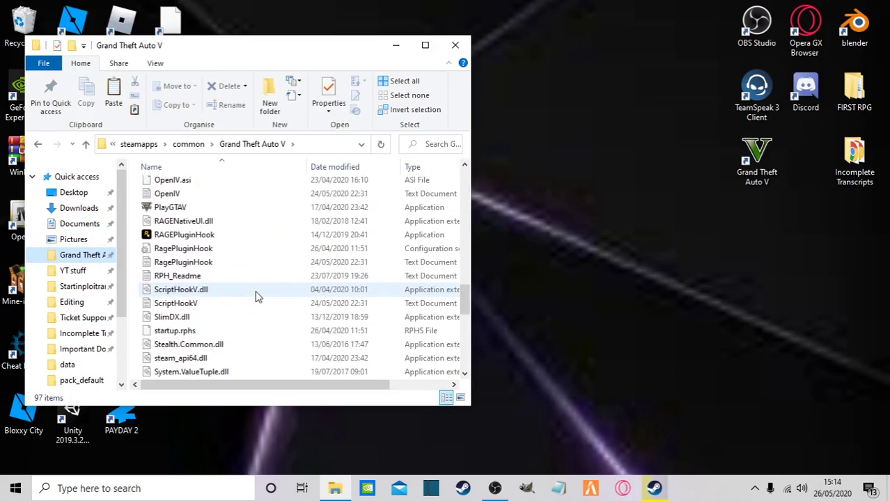
double_click(205, 235)
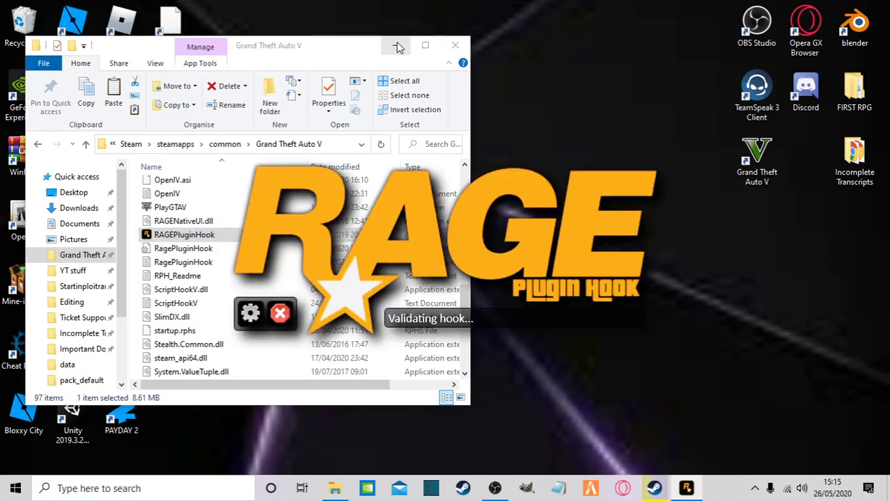
left_click(396, 46)
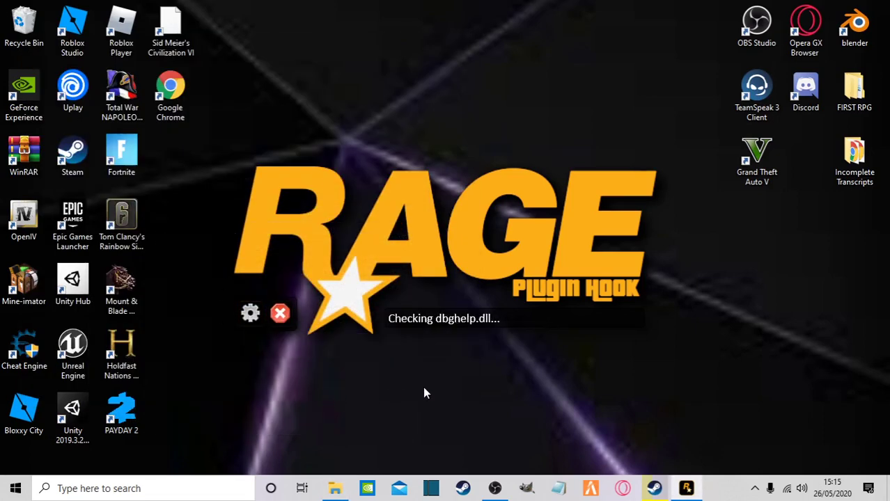
left_click_drag(602, 408, 401, 79)
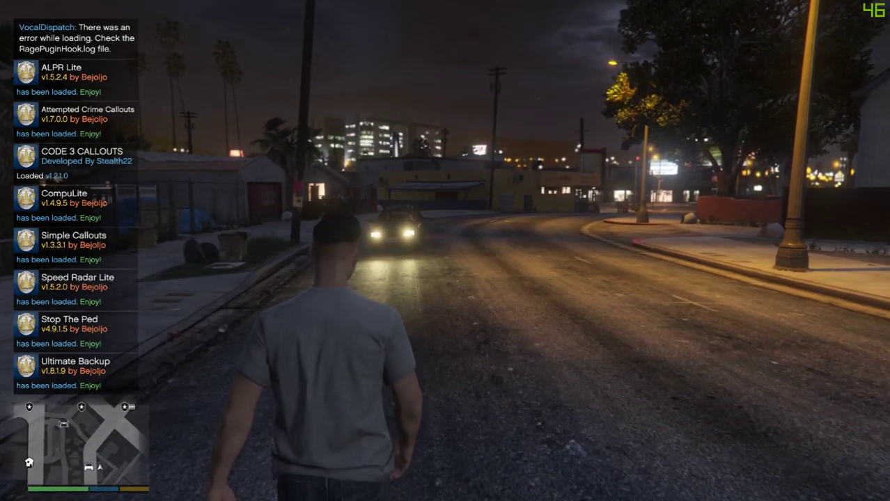
Walk the character across the road, then run ForceDuty in the RAGE Plugin Hook console.
key("w")
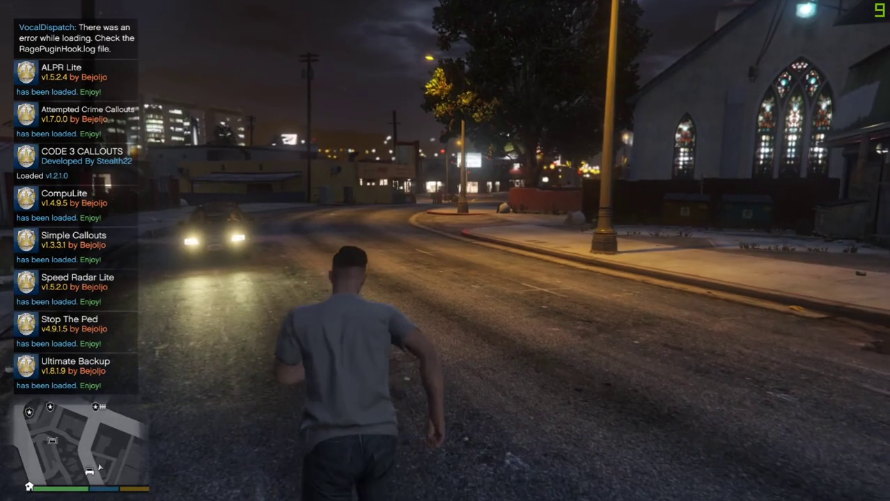
key("shift")
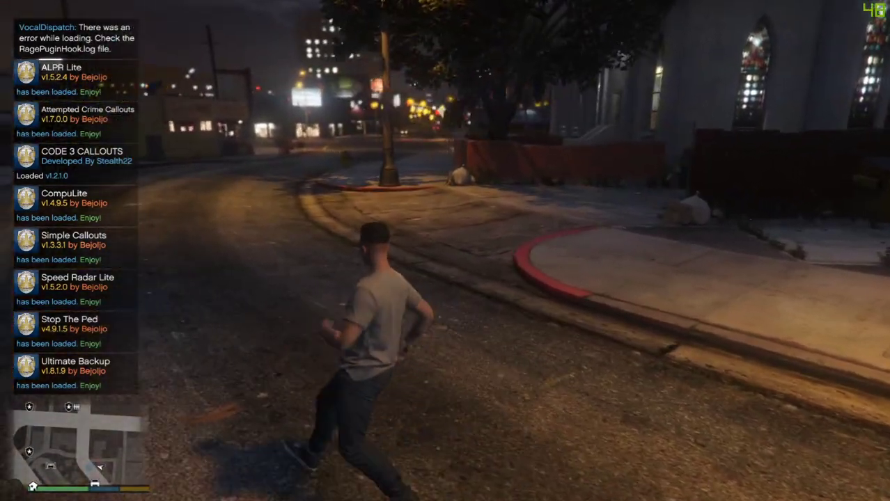
key("F4")
type("for")
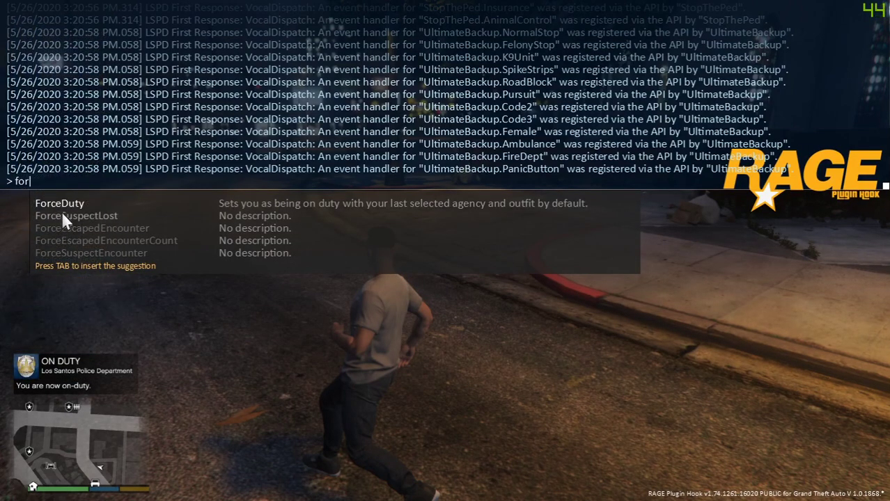
key("Tab")
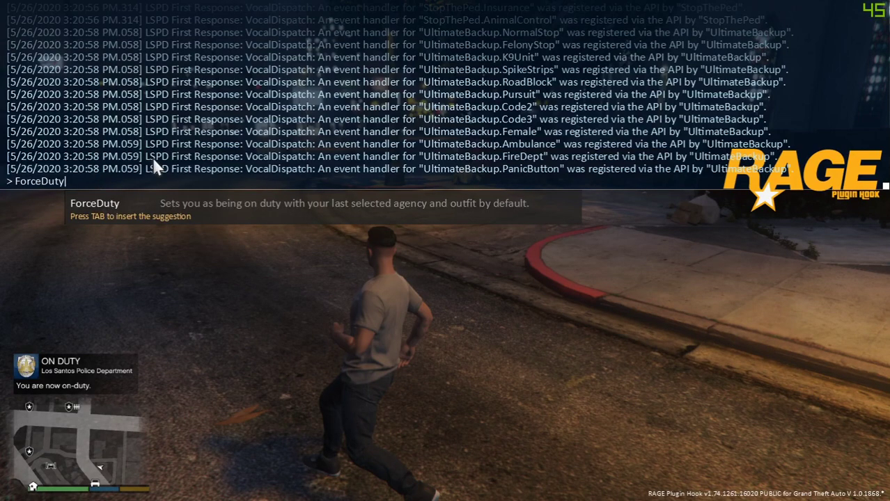
key("BackSpace")
key("BackSpace")
key("BackSpace")
key("BackSpace")
key("BackSpace")
key("BackSpace")
key("BackSpace")
key("BackSpace")
key("BackSpace")
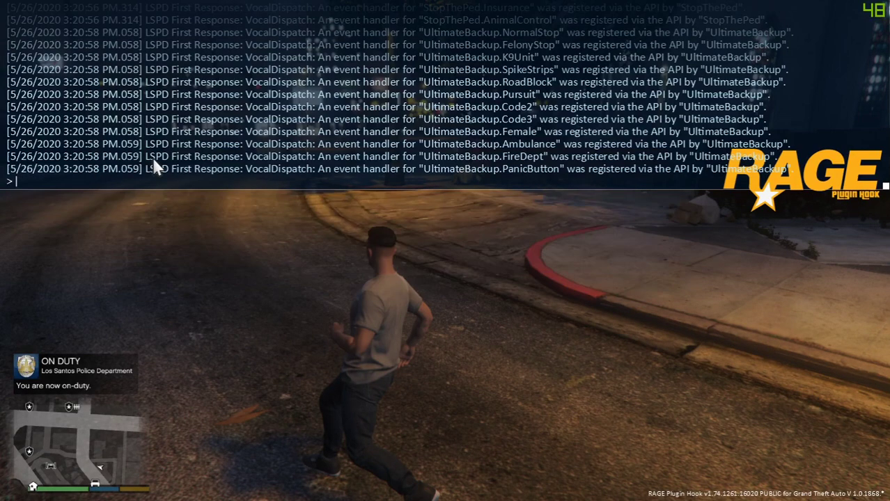
key("F4")
key("BackSpace")
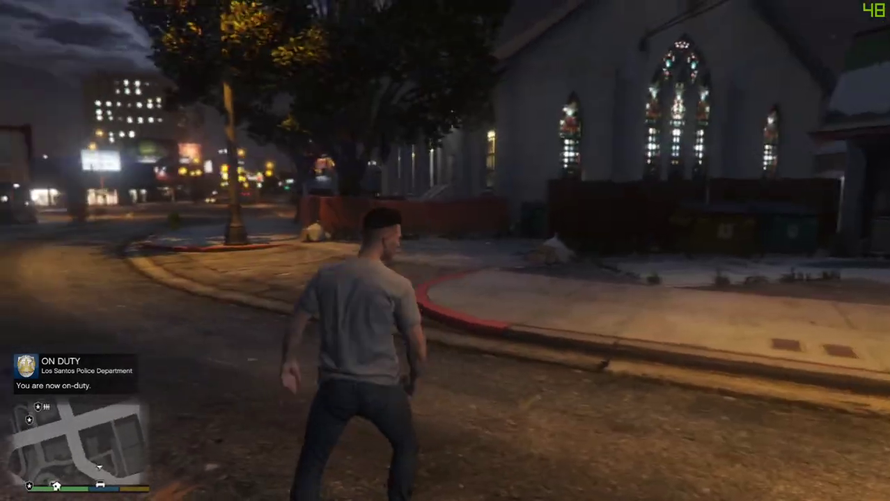
Switch the player to the s_m_y_cop_01 model from the trainer's S Peds 2 list.
key("w")
key("F4")
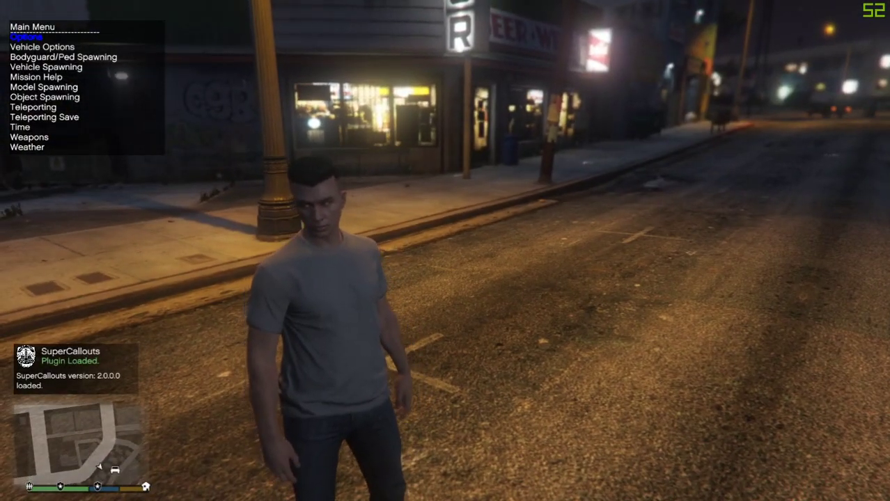
key("Down")
key("Down")
key("Down")
key("Down")
key("Down")
key("Return")
key("Down")
key("Down")
key("Down")
key("Down")
key("Down")
key("Down")
key("Down")
key("Down")
key("Down")
key("Down")
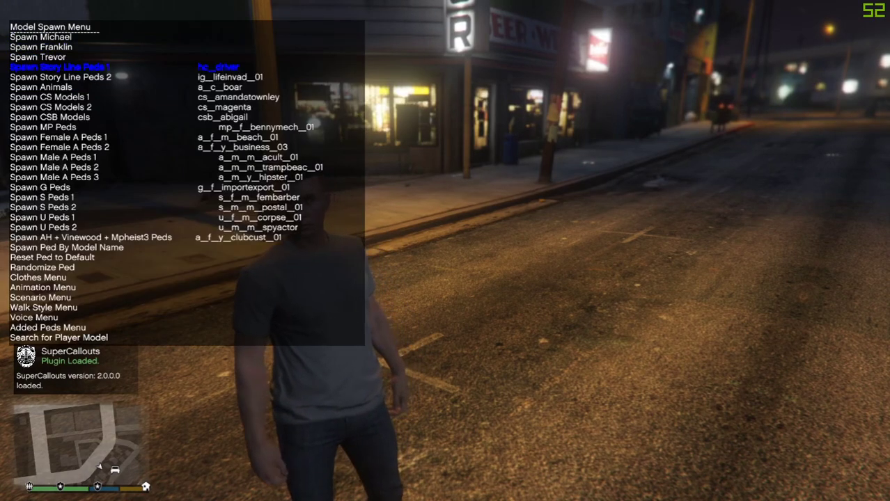
key("Down")
key("Down")
key("Down")
key("Down")
key("Down")
key("Down")
key("Down")
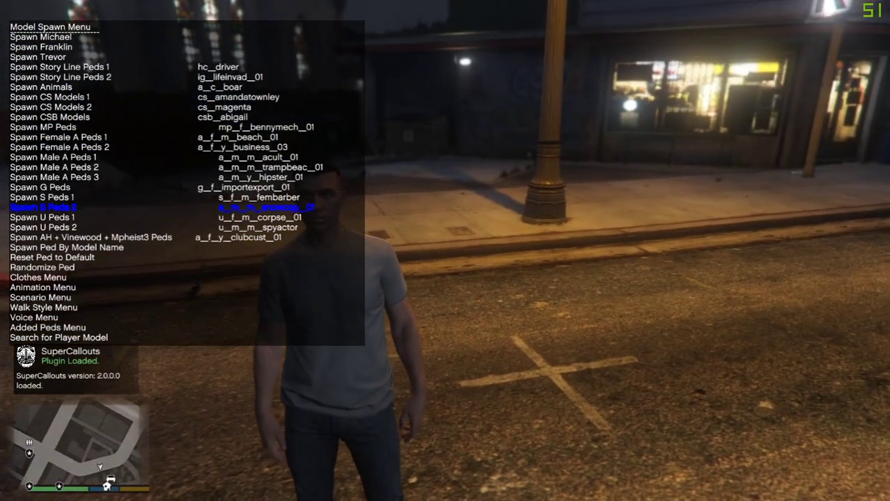
key("Right")
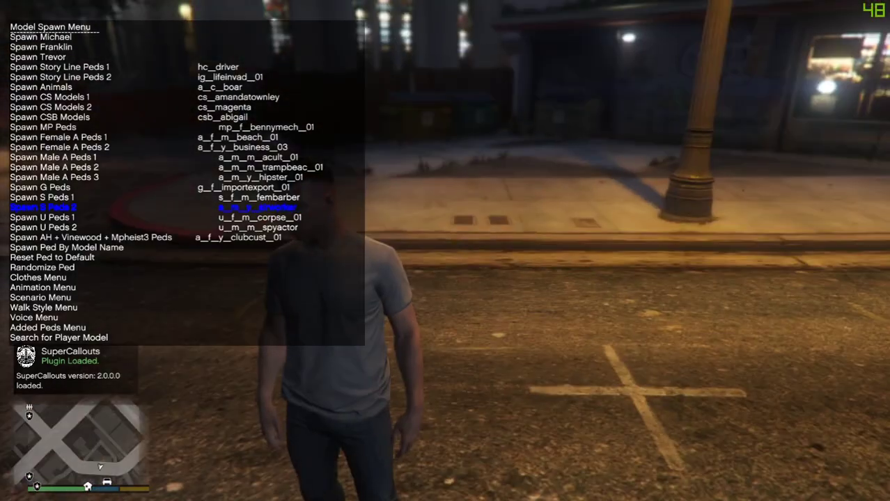
key("Right")
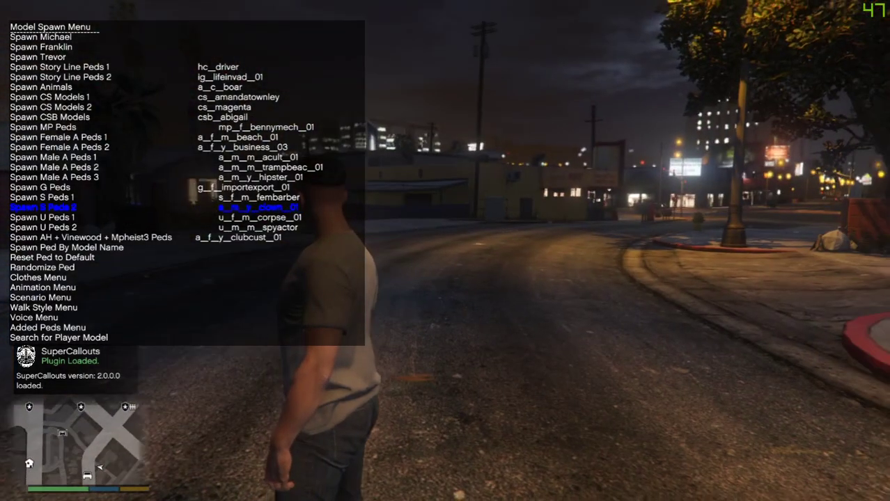
key("Return")
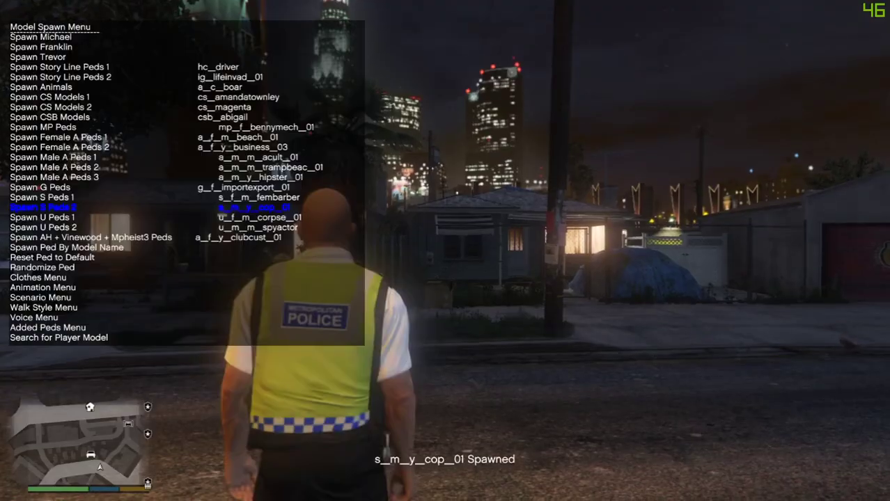
Adjust the Accessory slot in the Clothes Menu for the black POLICE vest.
key("Down")
key("Down")
key("Down")
key("Down")
key("Down")
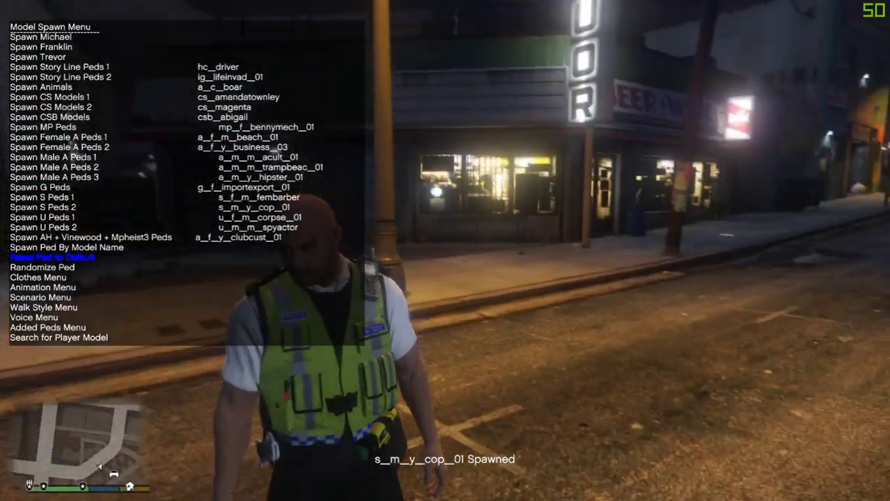
key("Down")
key("Down")
key("Return")
key("Down")
key("Down")
key("Down")
key("Down")
key("Down")
key("Down")
key("Down")
key("Down")
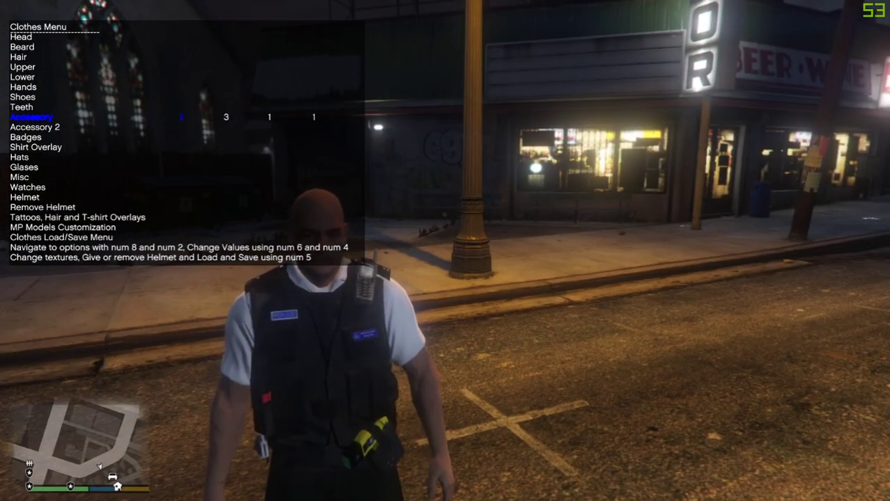
key("BackSpace")
key("BackSpace")
Walk the officer along the street and browse backup units, returning to Local Patrol Unit.
key("w")
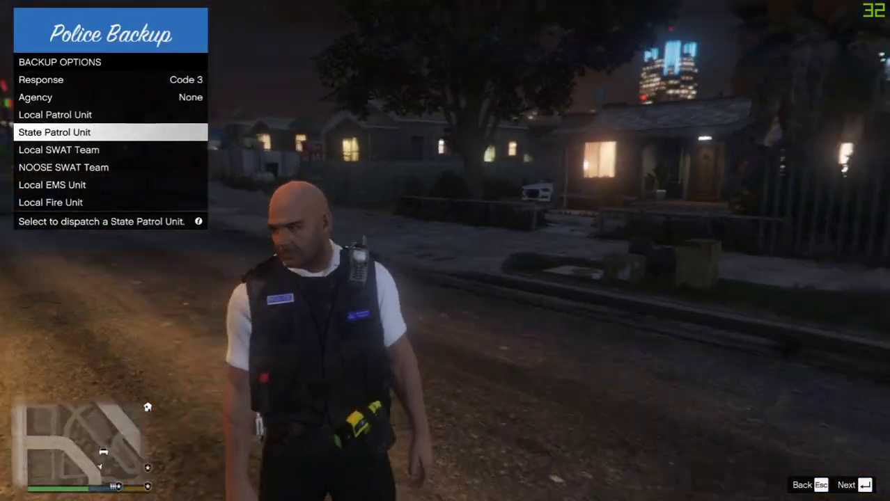
key("Down")
key("Down")
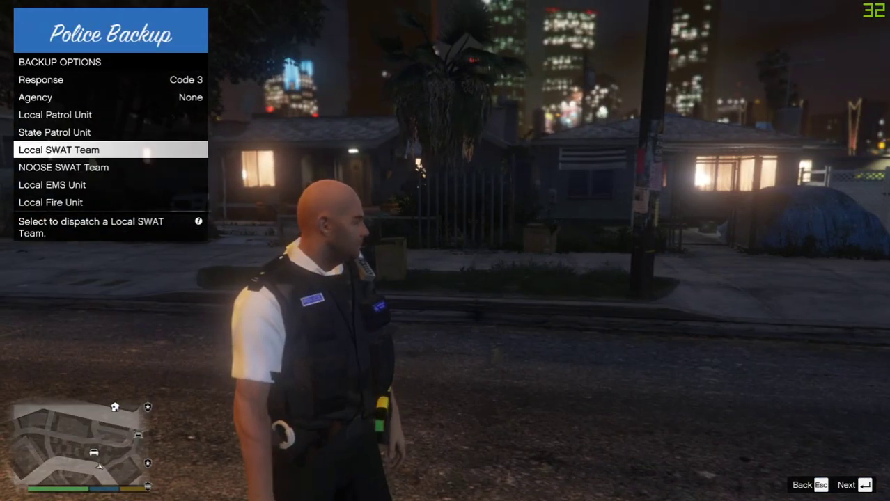
key("Up")
key("Up")
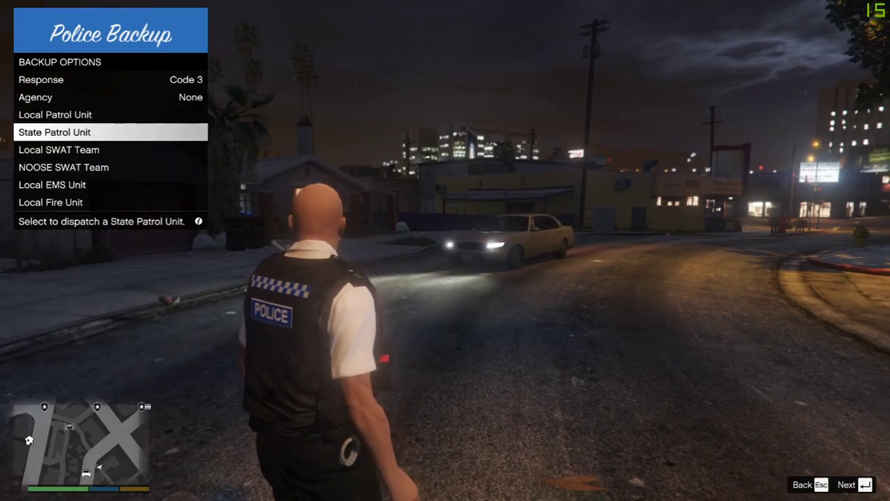